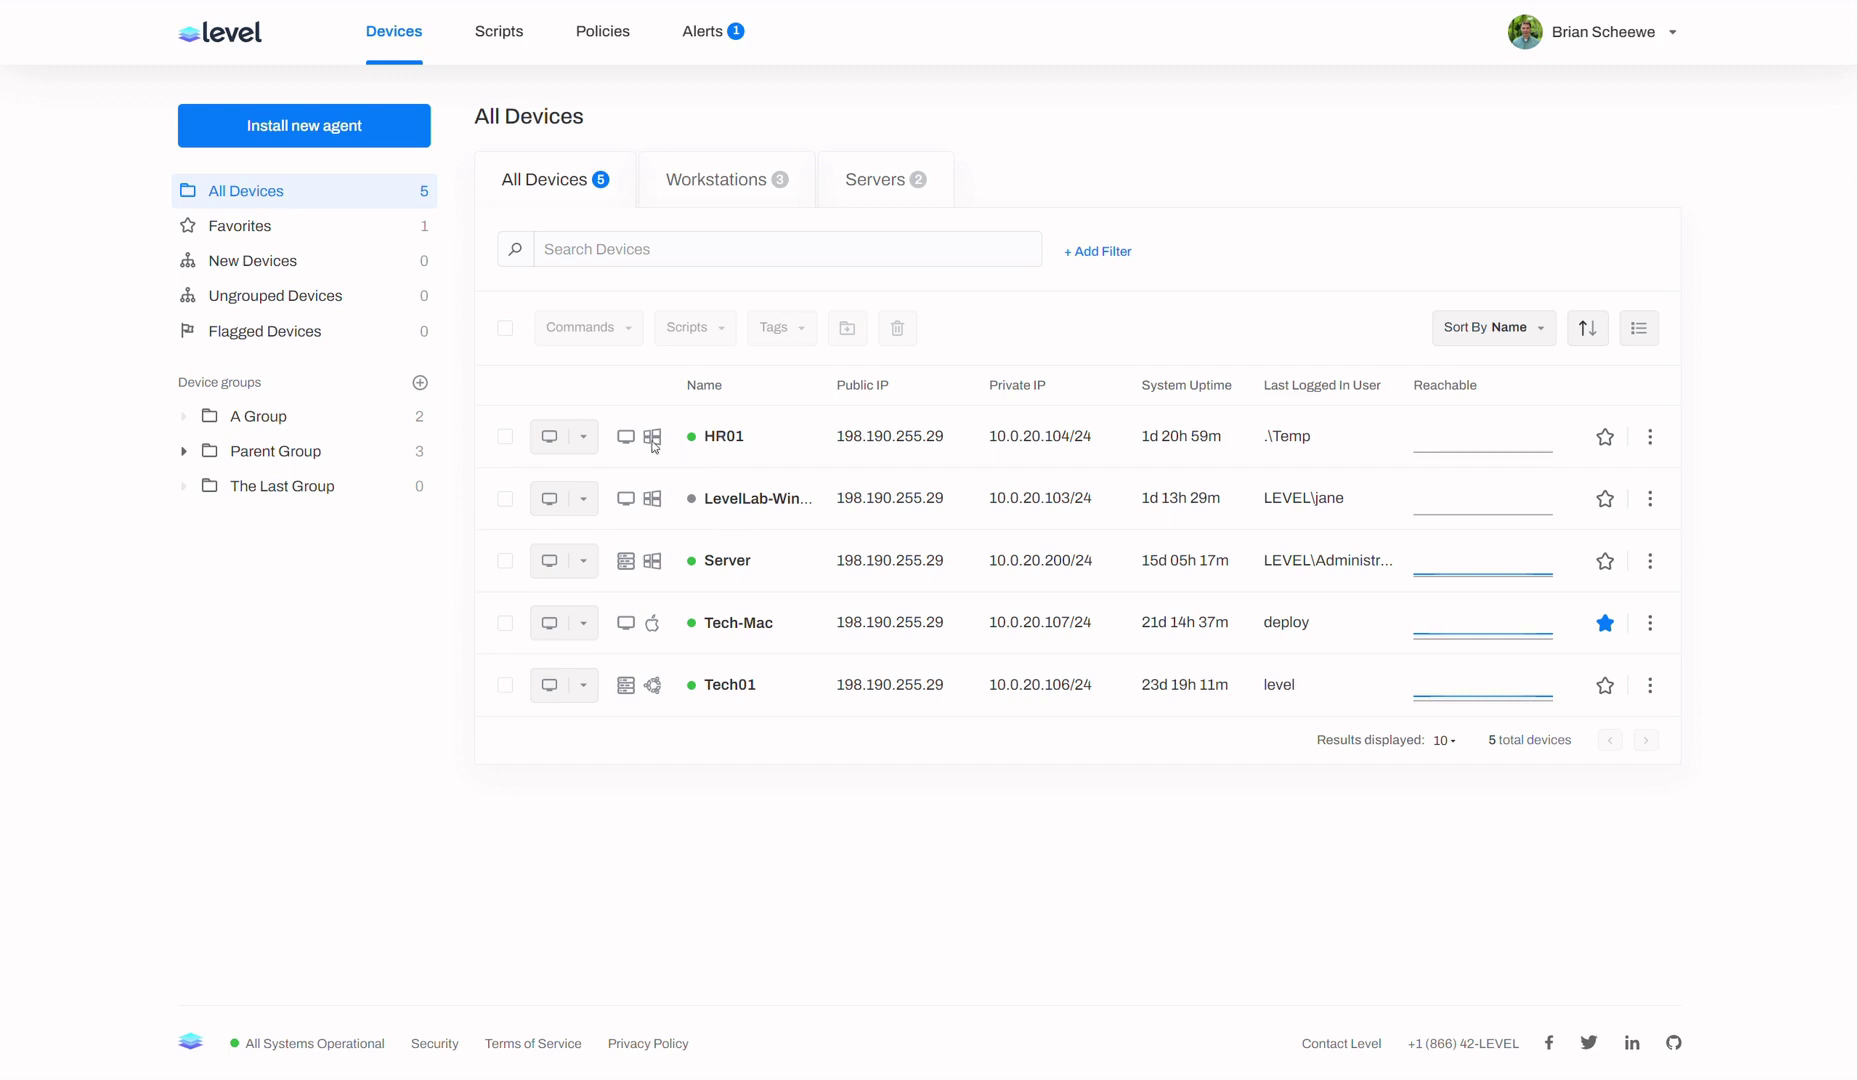
Step: Start a remote control session on HR01 and nudge its Notepad window slightly after toggling view-only mode on and off
{"action": "left_click", "coordinate": [555, 444]}
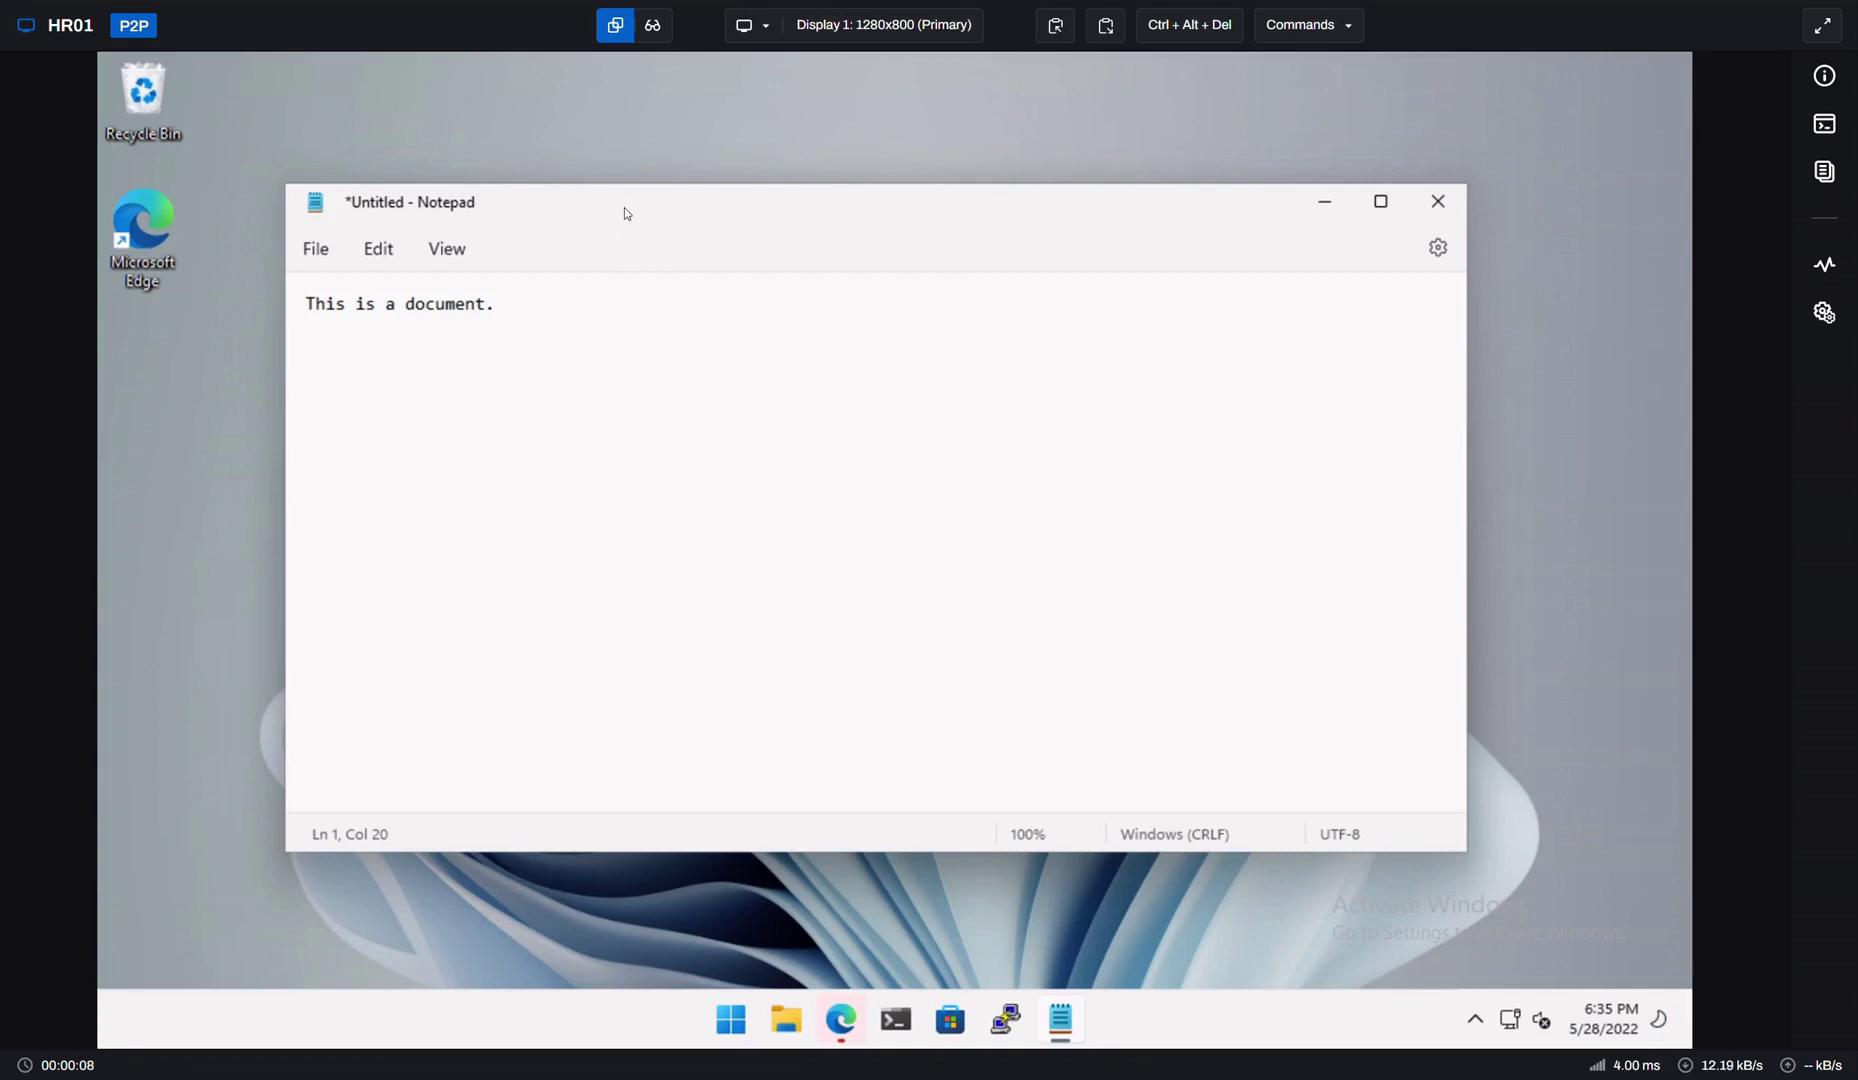
{"action": "left_click", "coordinate": [655, 27]}
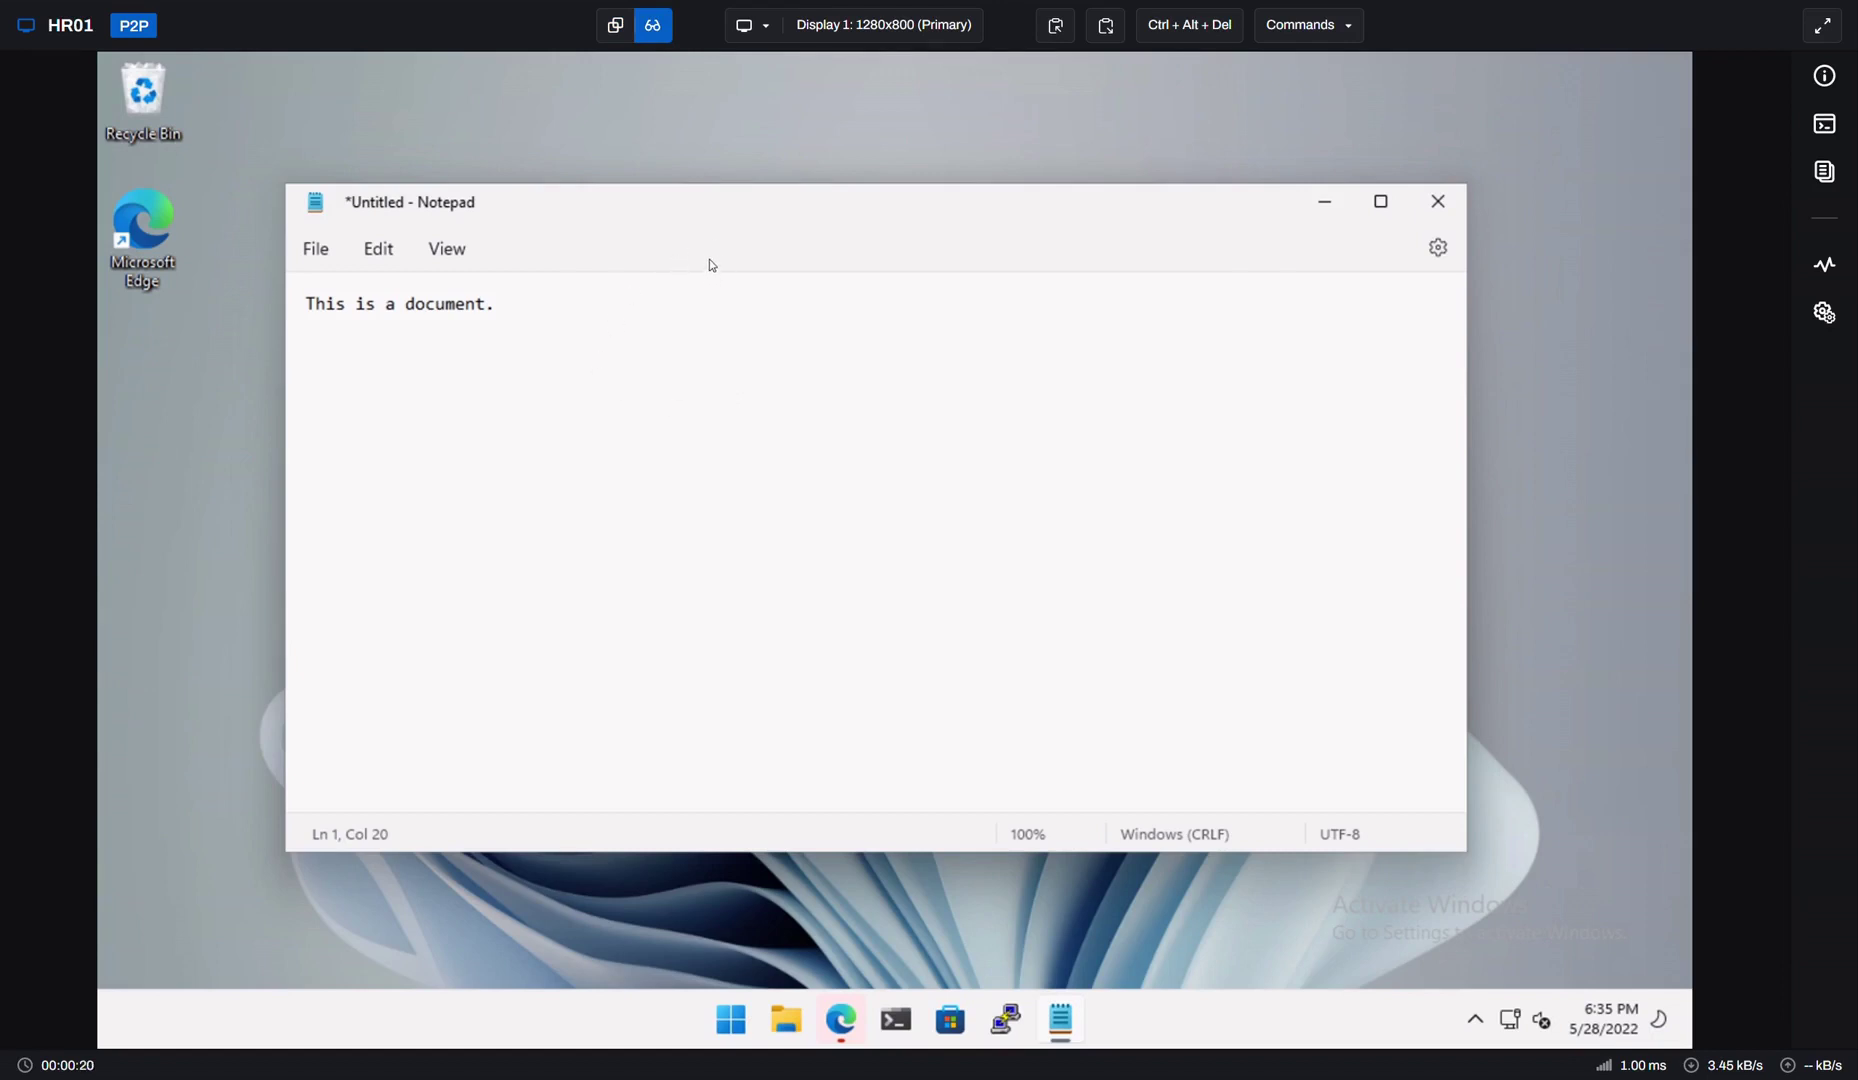
{"action": "left_click", "coordinate": [617, 35]}
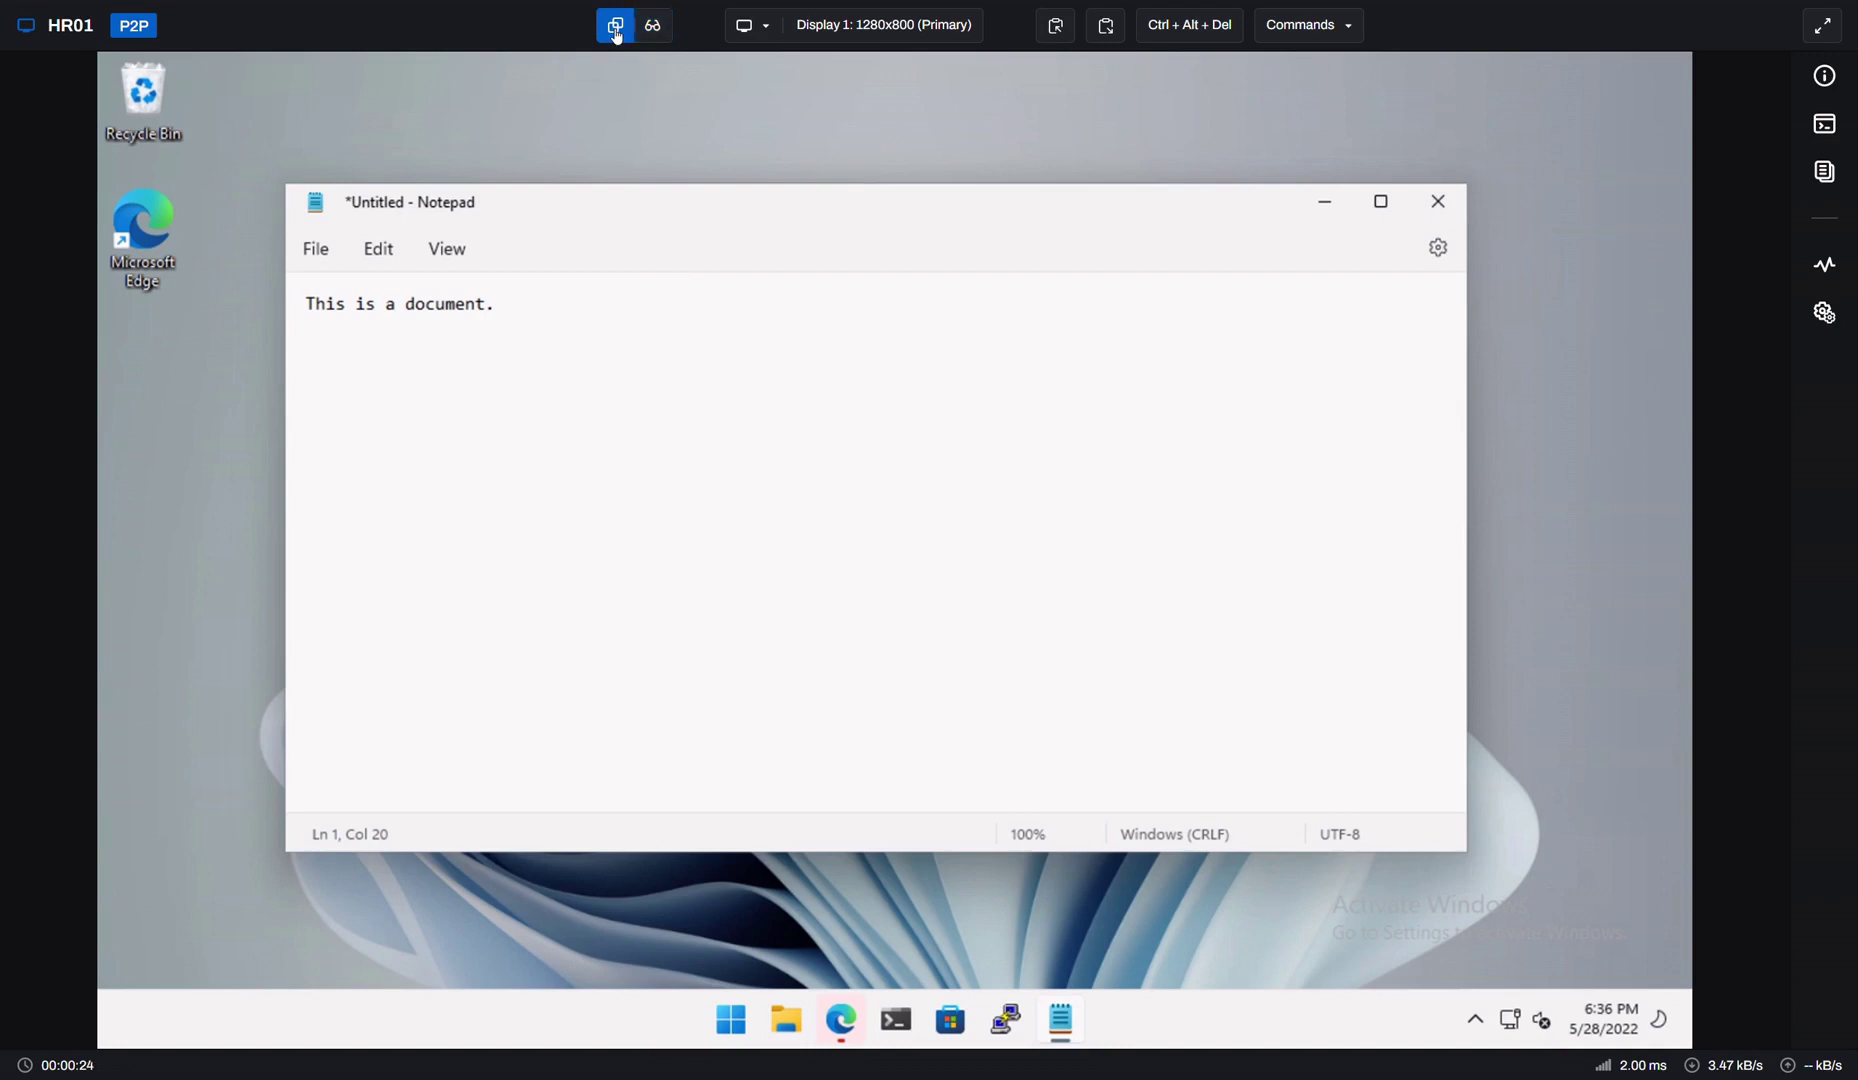
{"action": "mouse_move", "coordinate": [636, 190]}
{"action": "left_mouse_down"}
{"action": "mouse_move", "coordinate": [629, 164]}
{"action": "mouse_move", "coordinate": [643, 199]}
{"action": "left_mouse_up"}
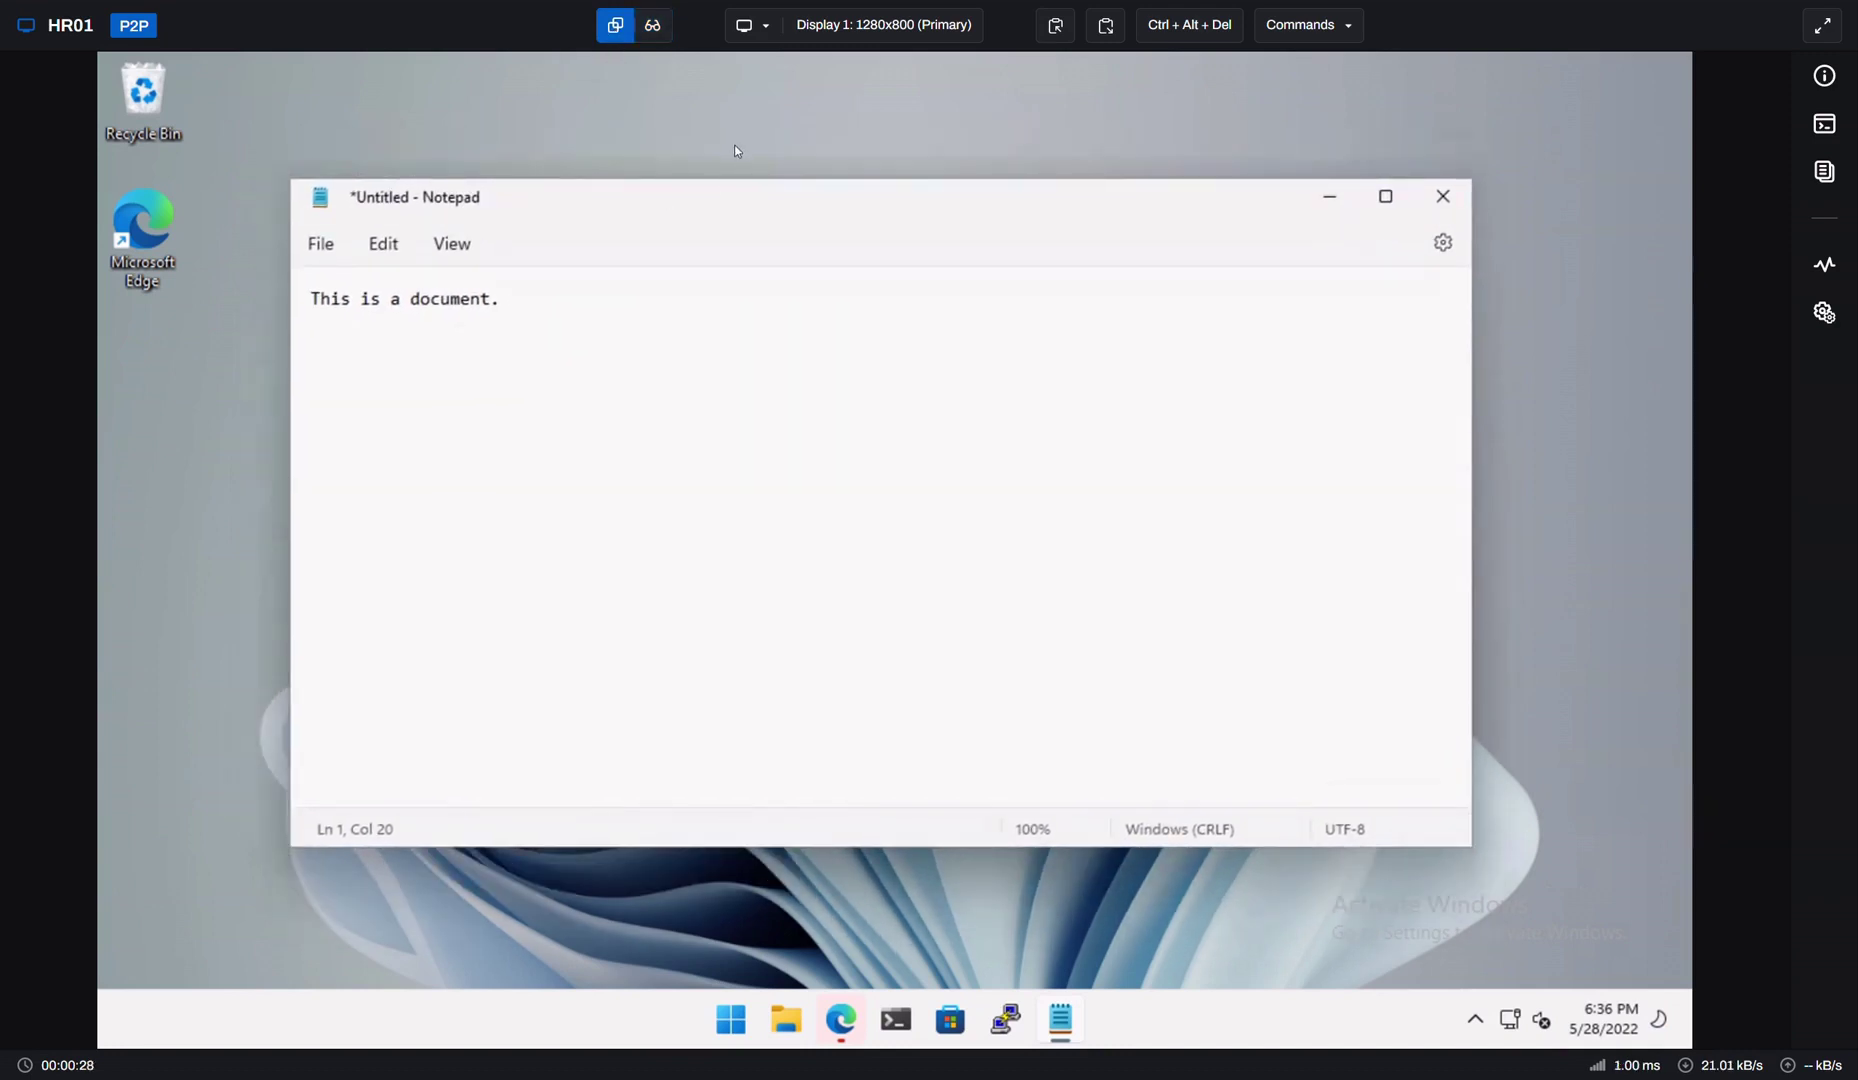
Step: Send the local clipboard to the remote device and add "Remote Control" two lines below the existing Notepad text
{"action": "left_click", "coordinate": [831, 40]}
{"action": "left_click", "coordinate": [1058, 30]}
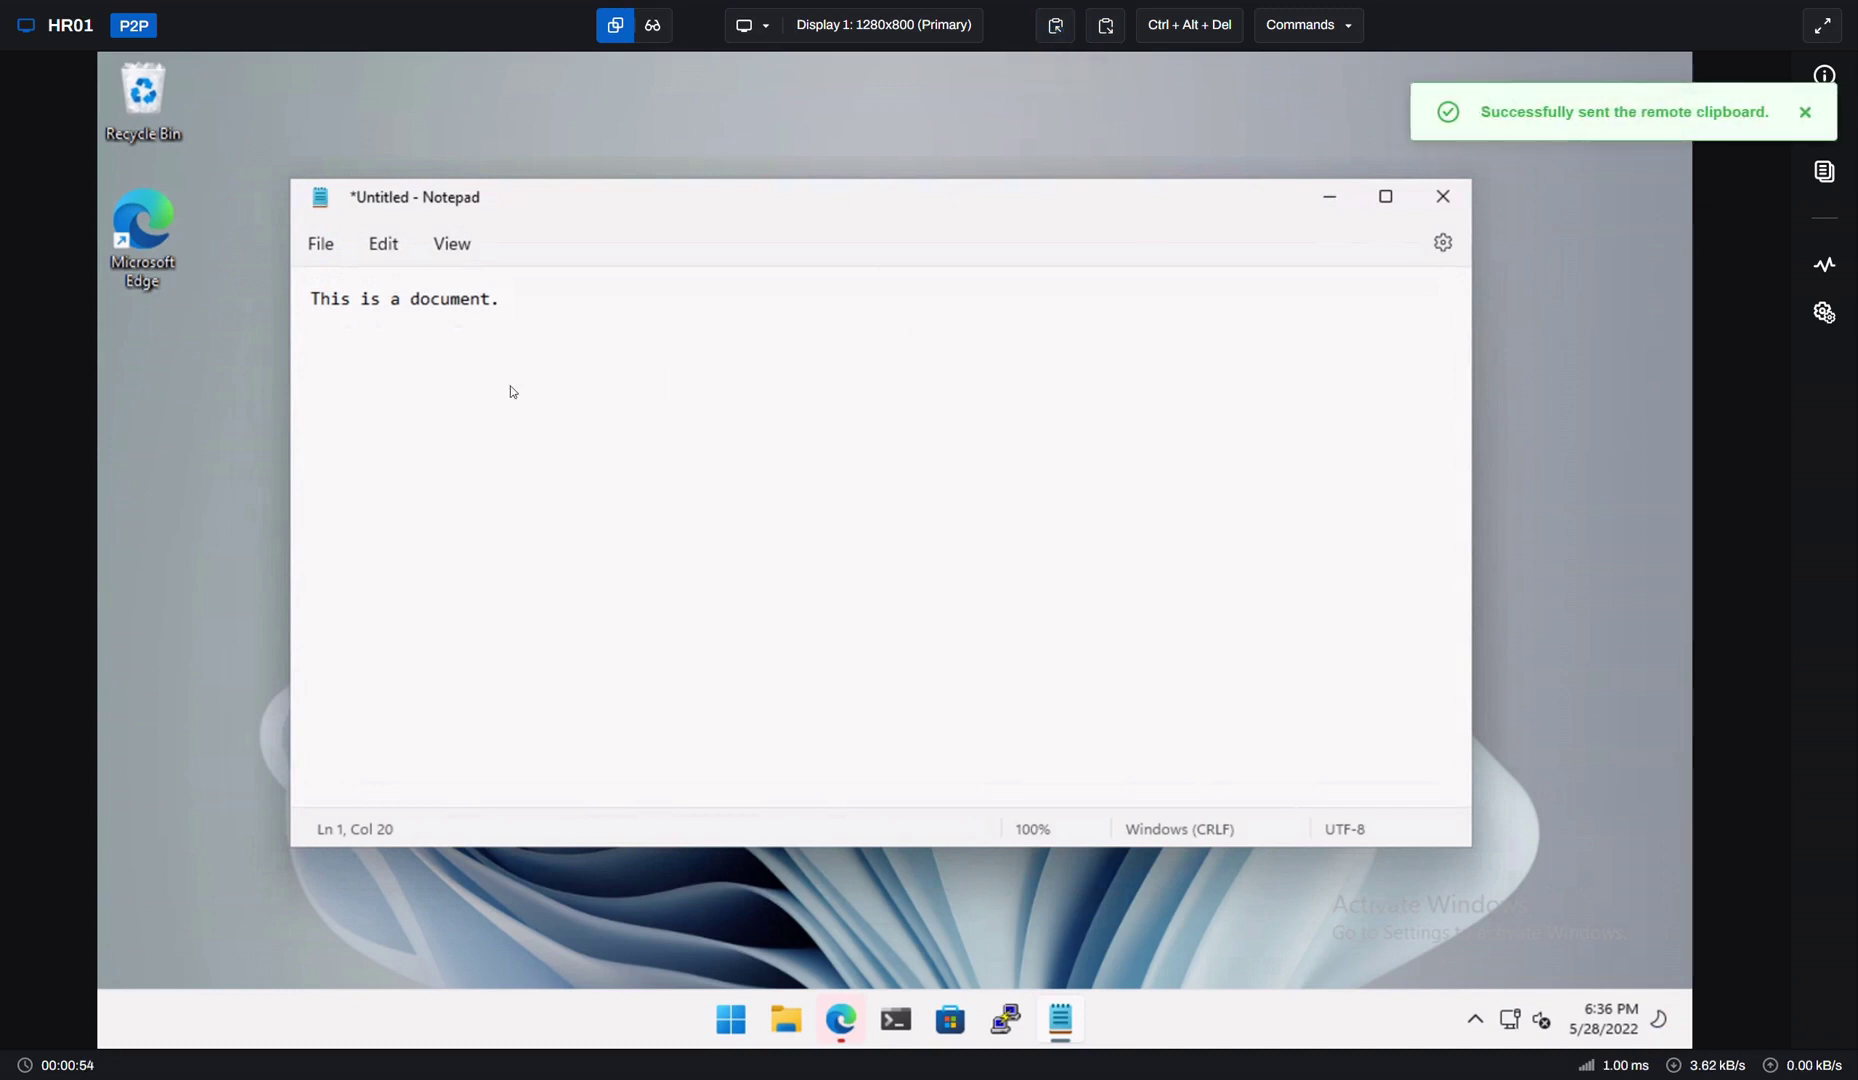
{"action": "key", "text": "Return"}
{"action": "key", "text": "Return"}
{"action": "type", "text": "Remote Control"}
Step: Select the line "This is a document." in Notepad and retrieve the remote clipboard
{"action": "left_click", "coordinate": [505, 298]}
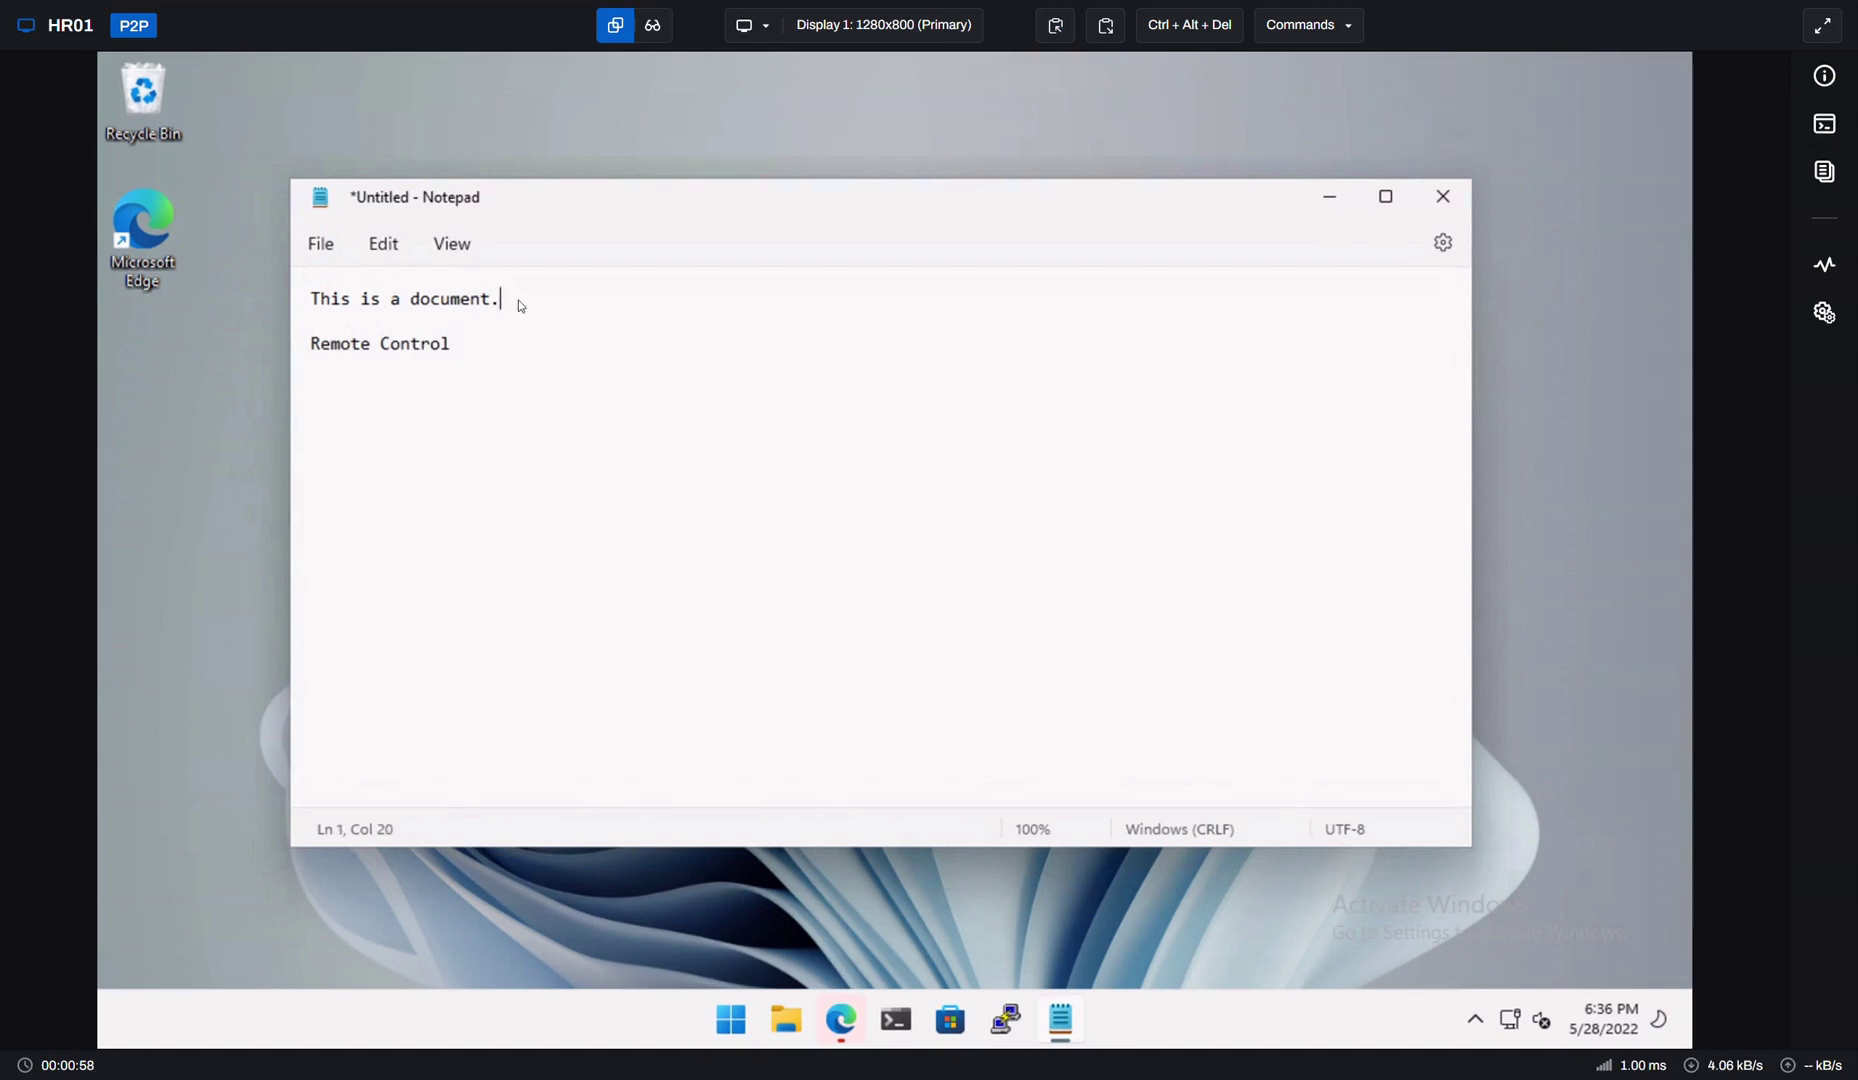
{"action": "double_click", "coordinate": [440, 300]}
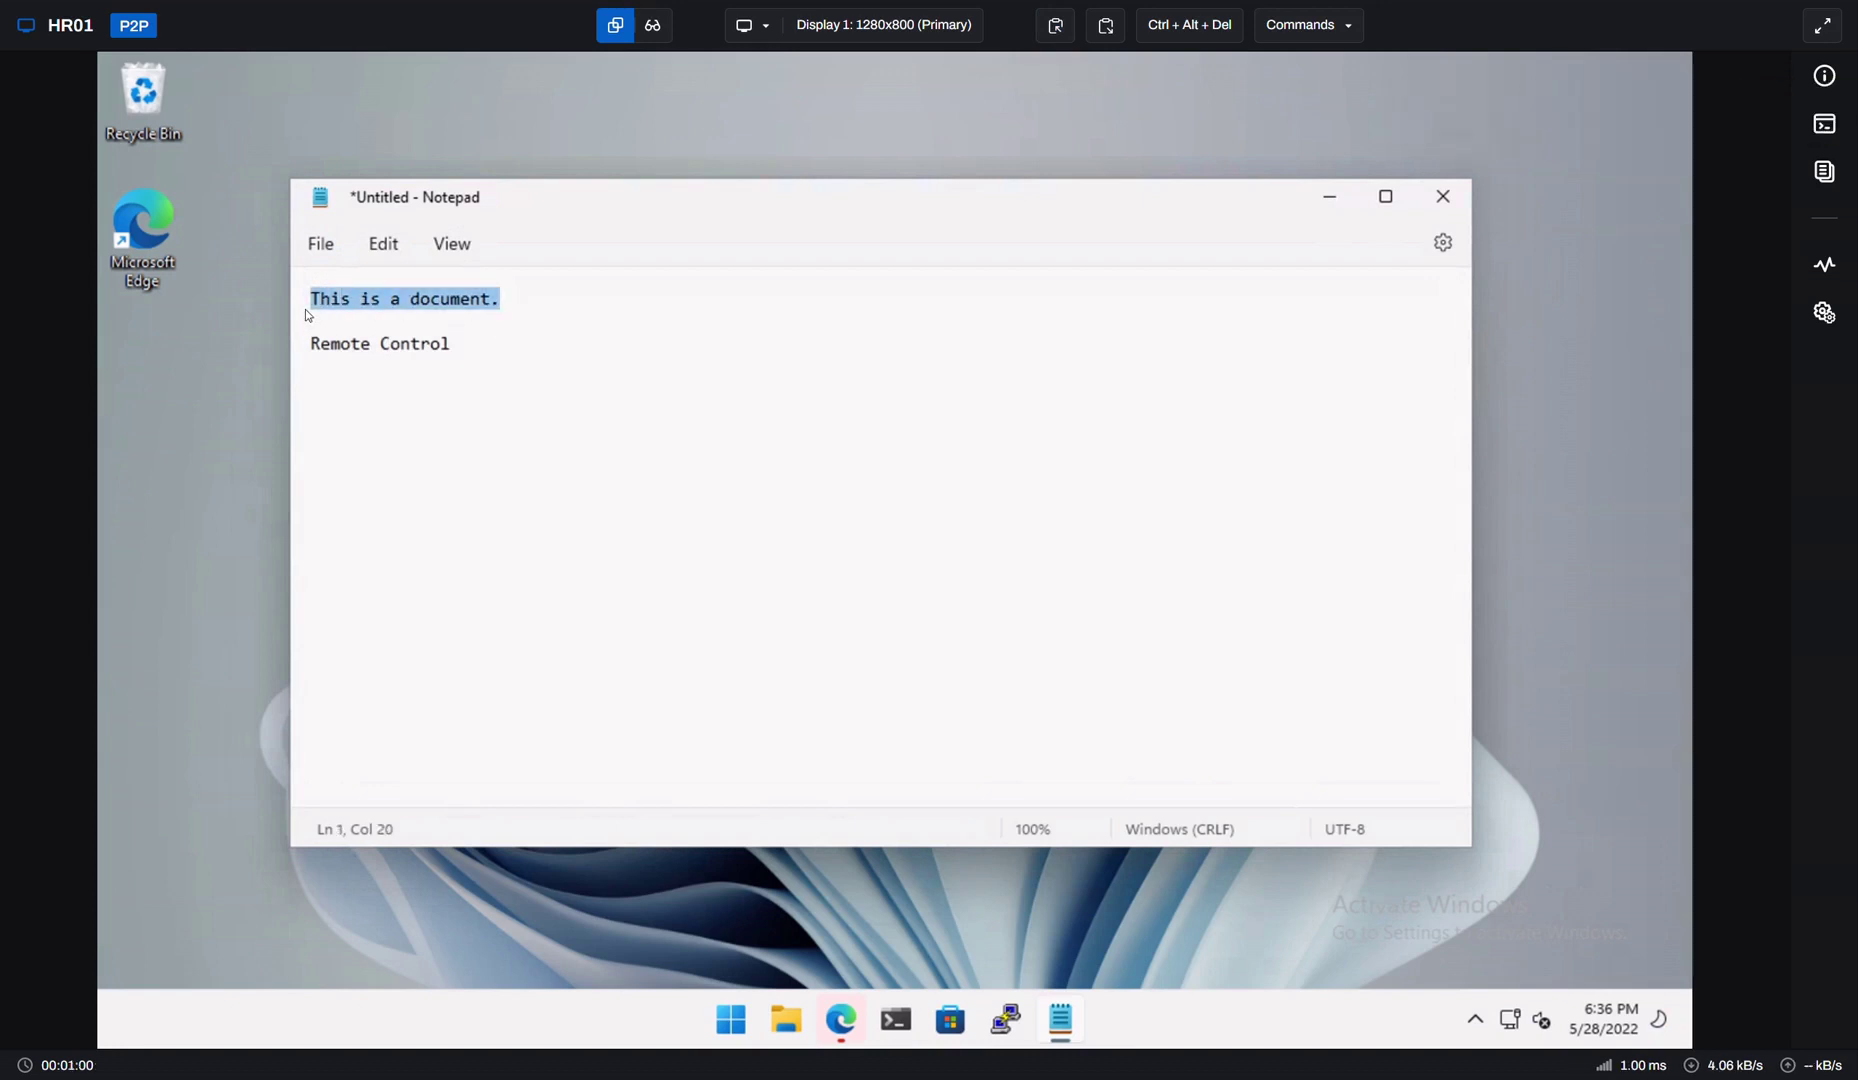
{"action": "left_click", "coordinate": [1105, 25]}
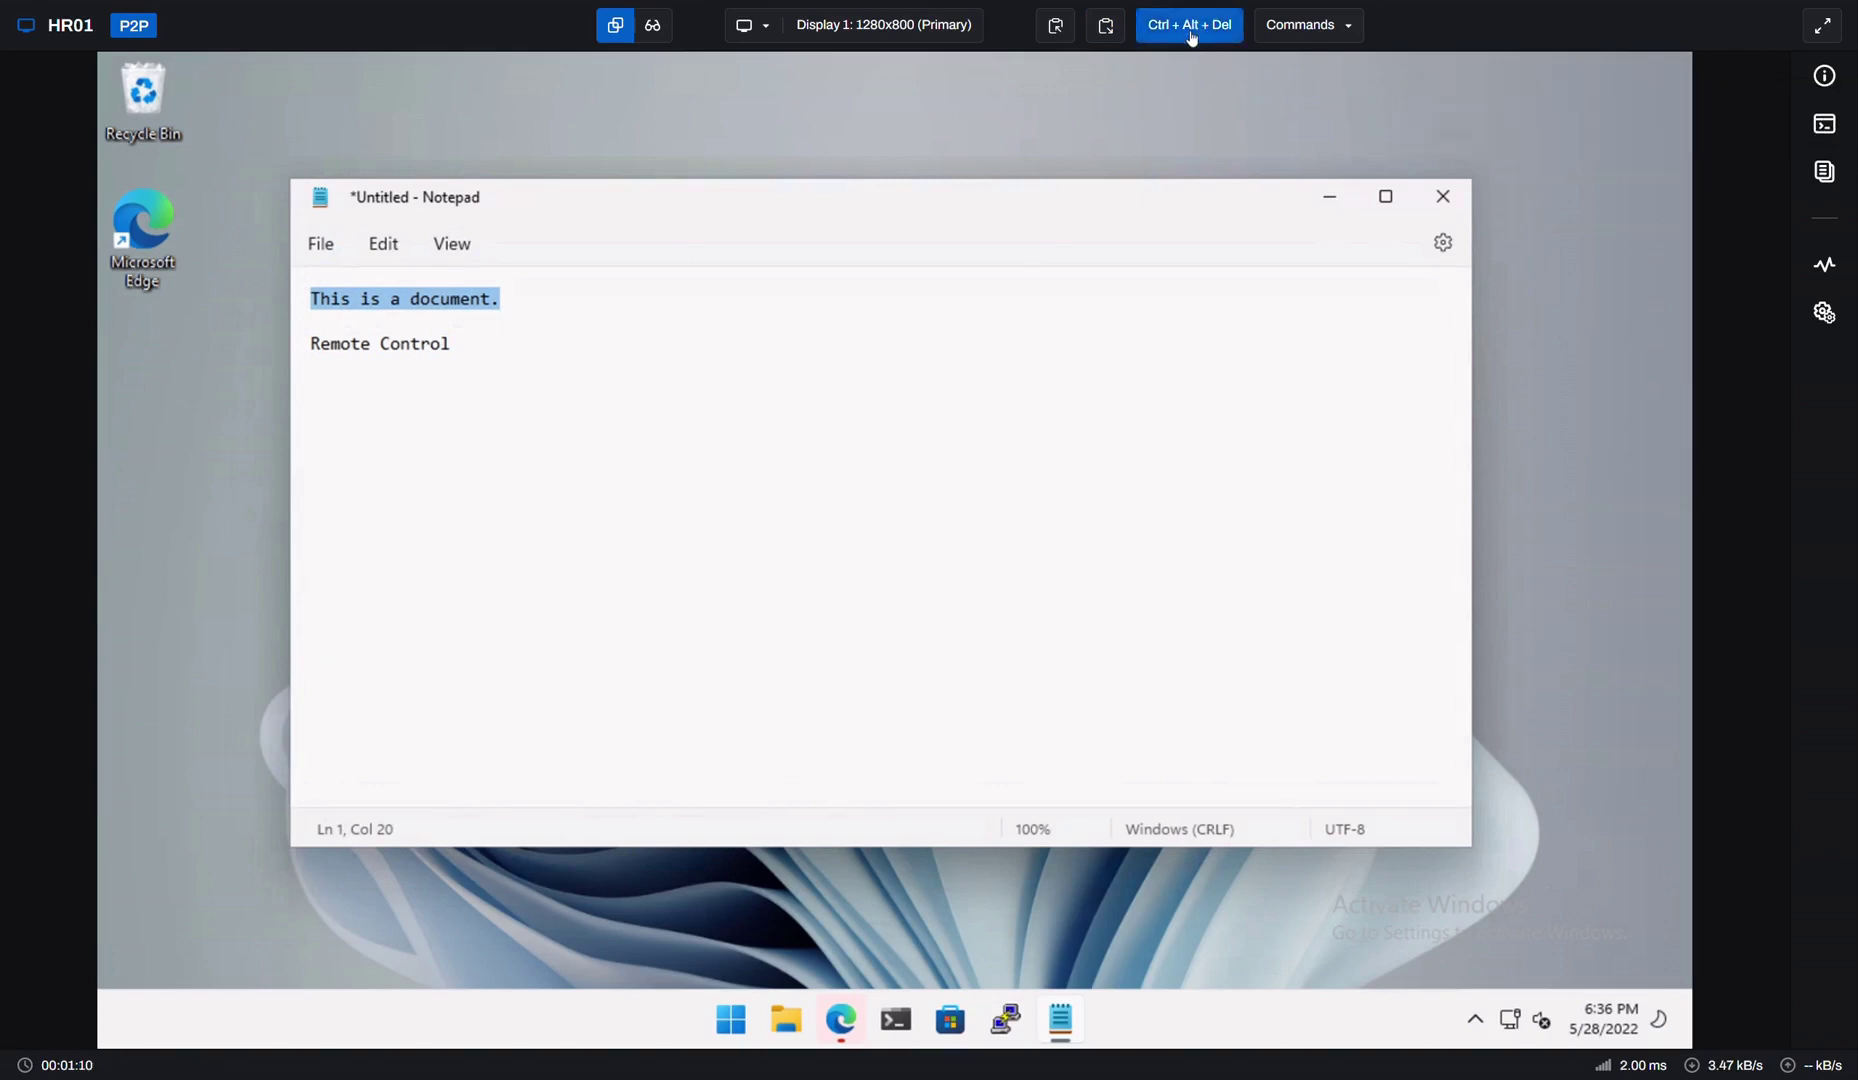
Step: Look at the available remote power commands, and view the session in full screen before returning to the normal view
{"action": "left_click", "coordinate": [1320, 35]}
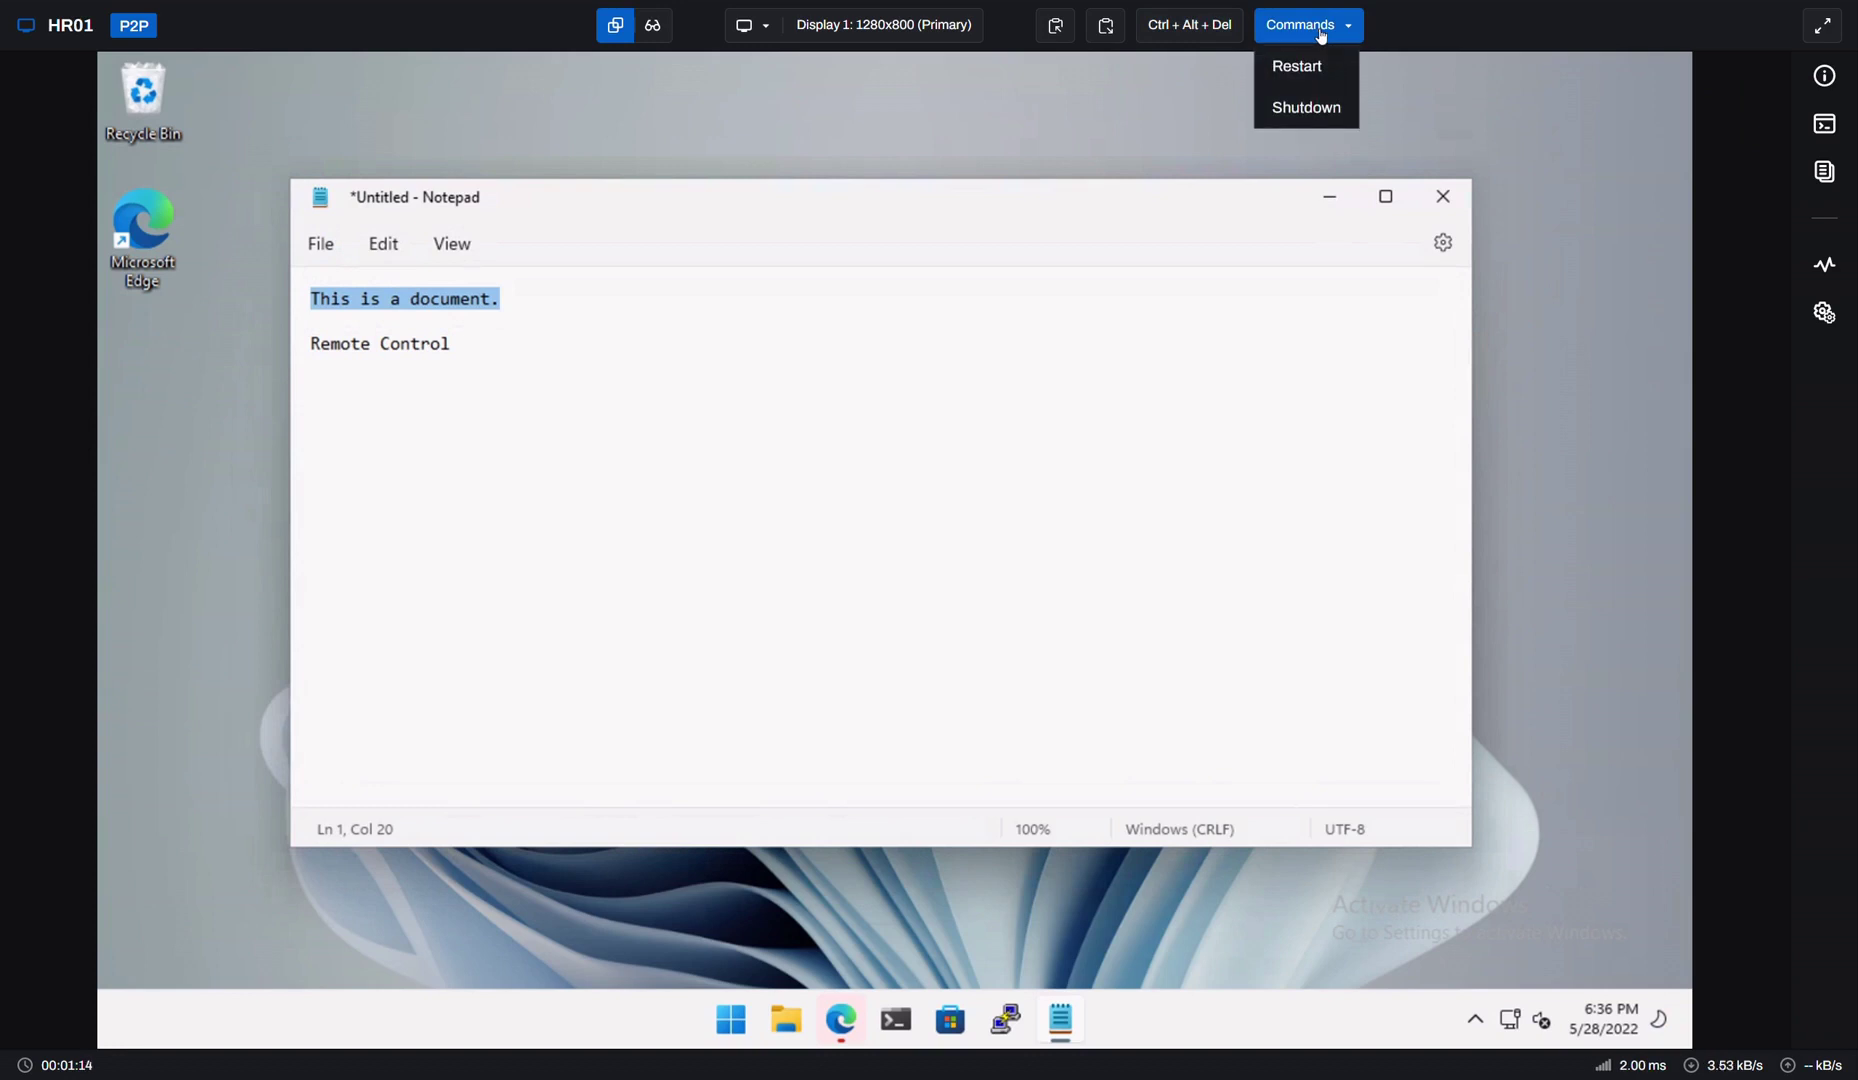
{"action": "left_click", "coordinate": [1320, 35]}
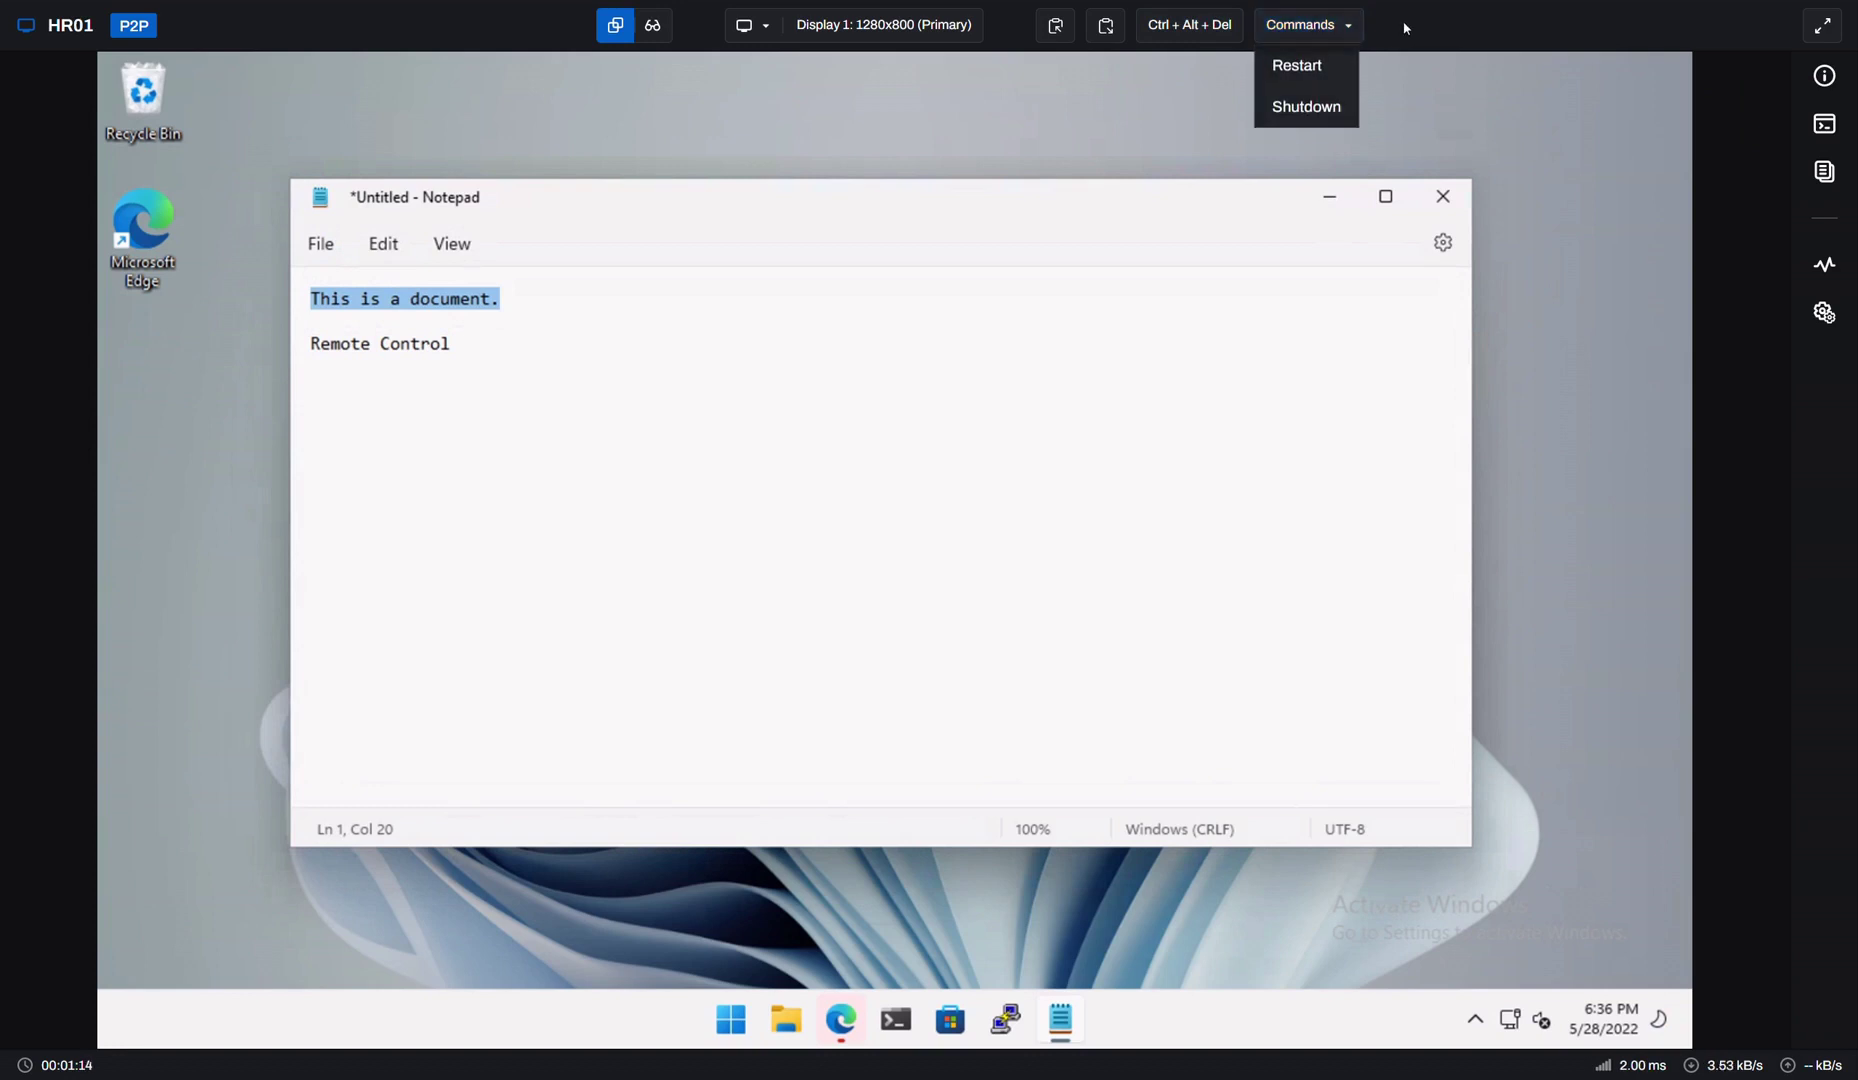
{"action": "left_click", "coordinate": [1826, 28]}
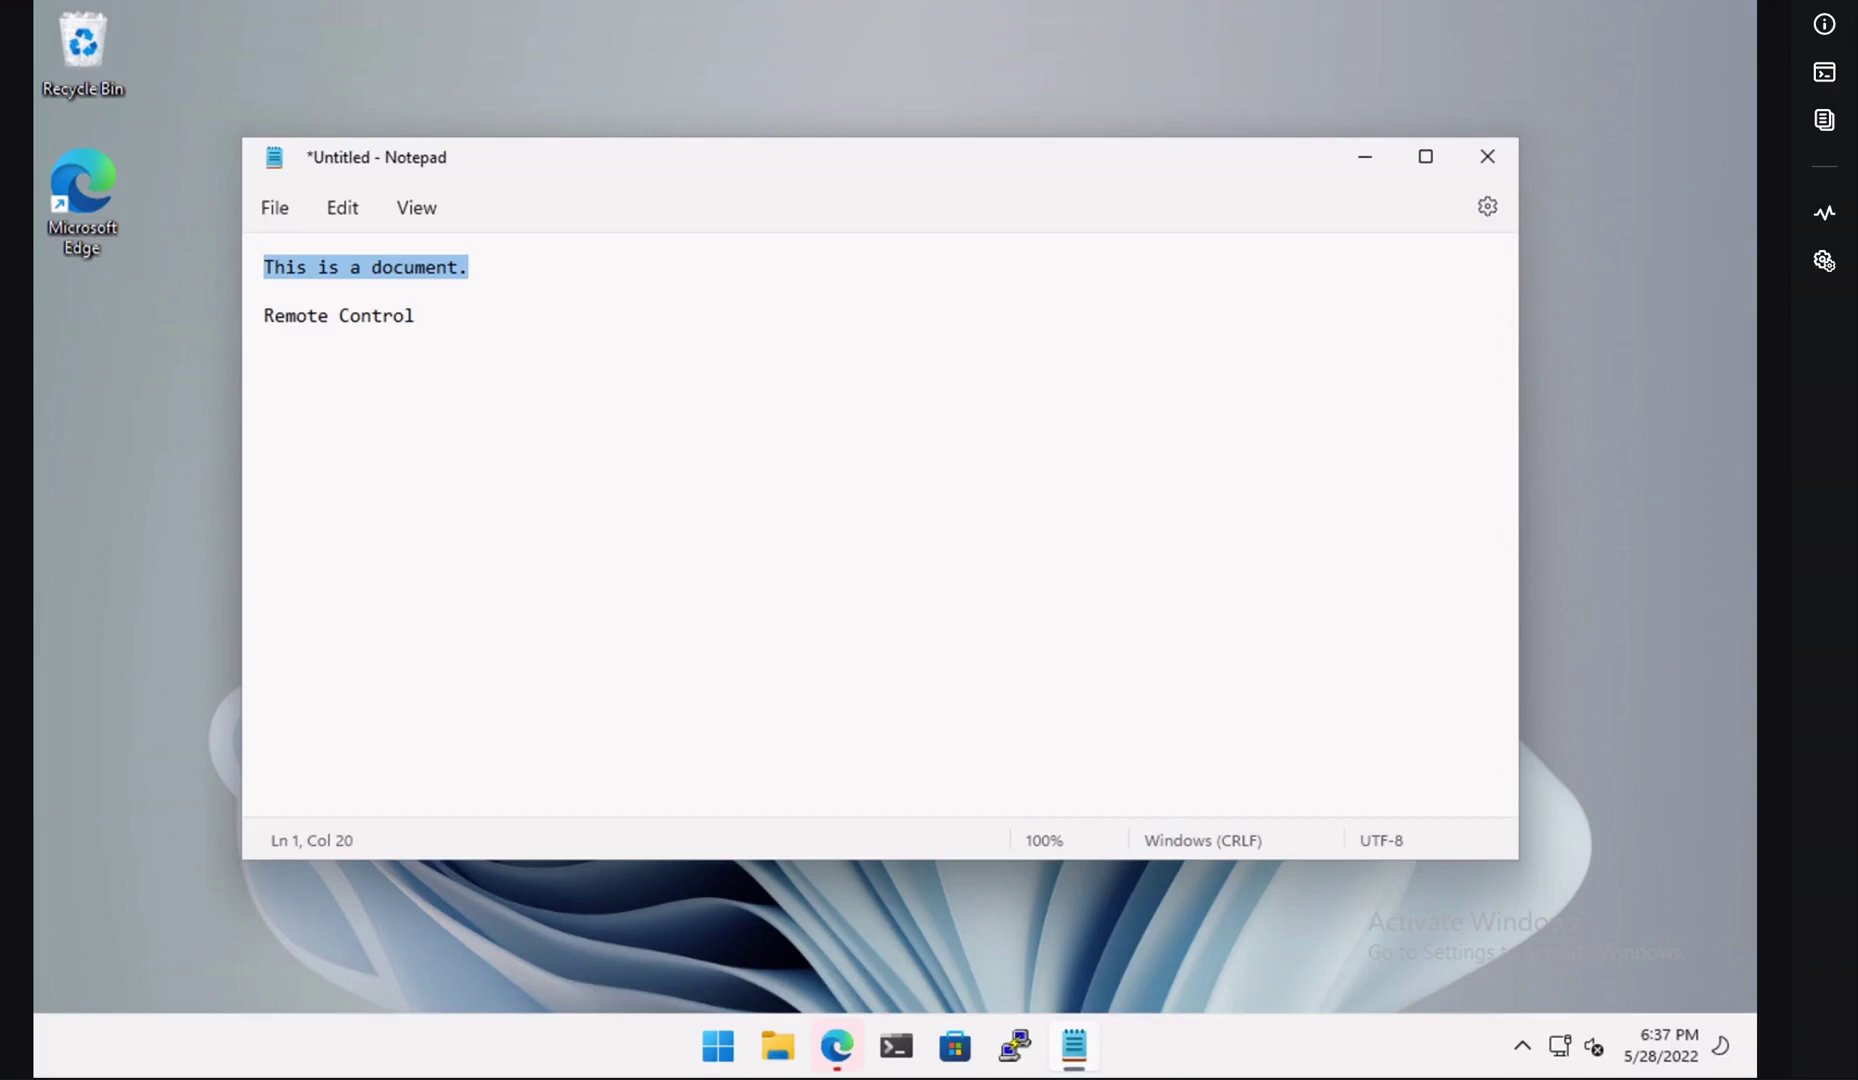
{"action": "key", "text": "Escape"}
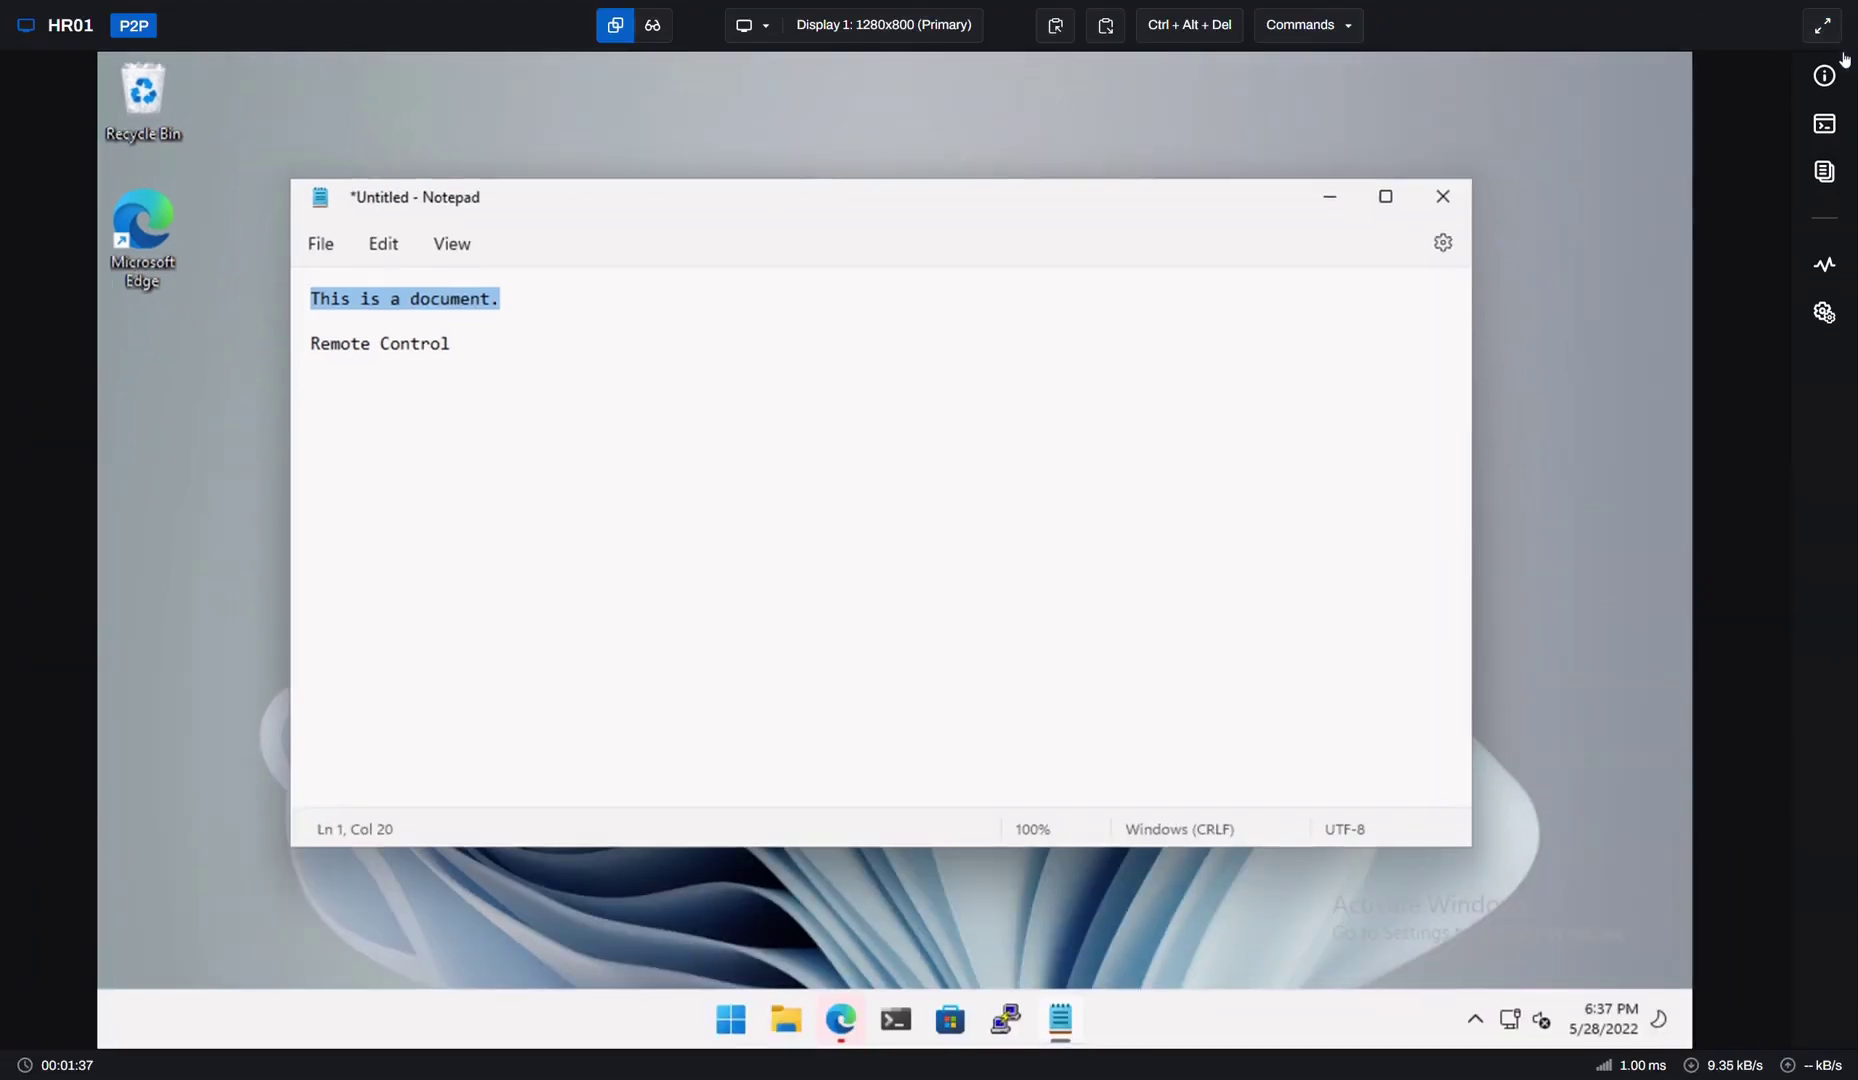
Step: Review HR01's system information and open its PowerShell terminal
{"action": "left_click", "coordinate": [1837, 76]}
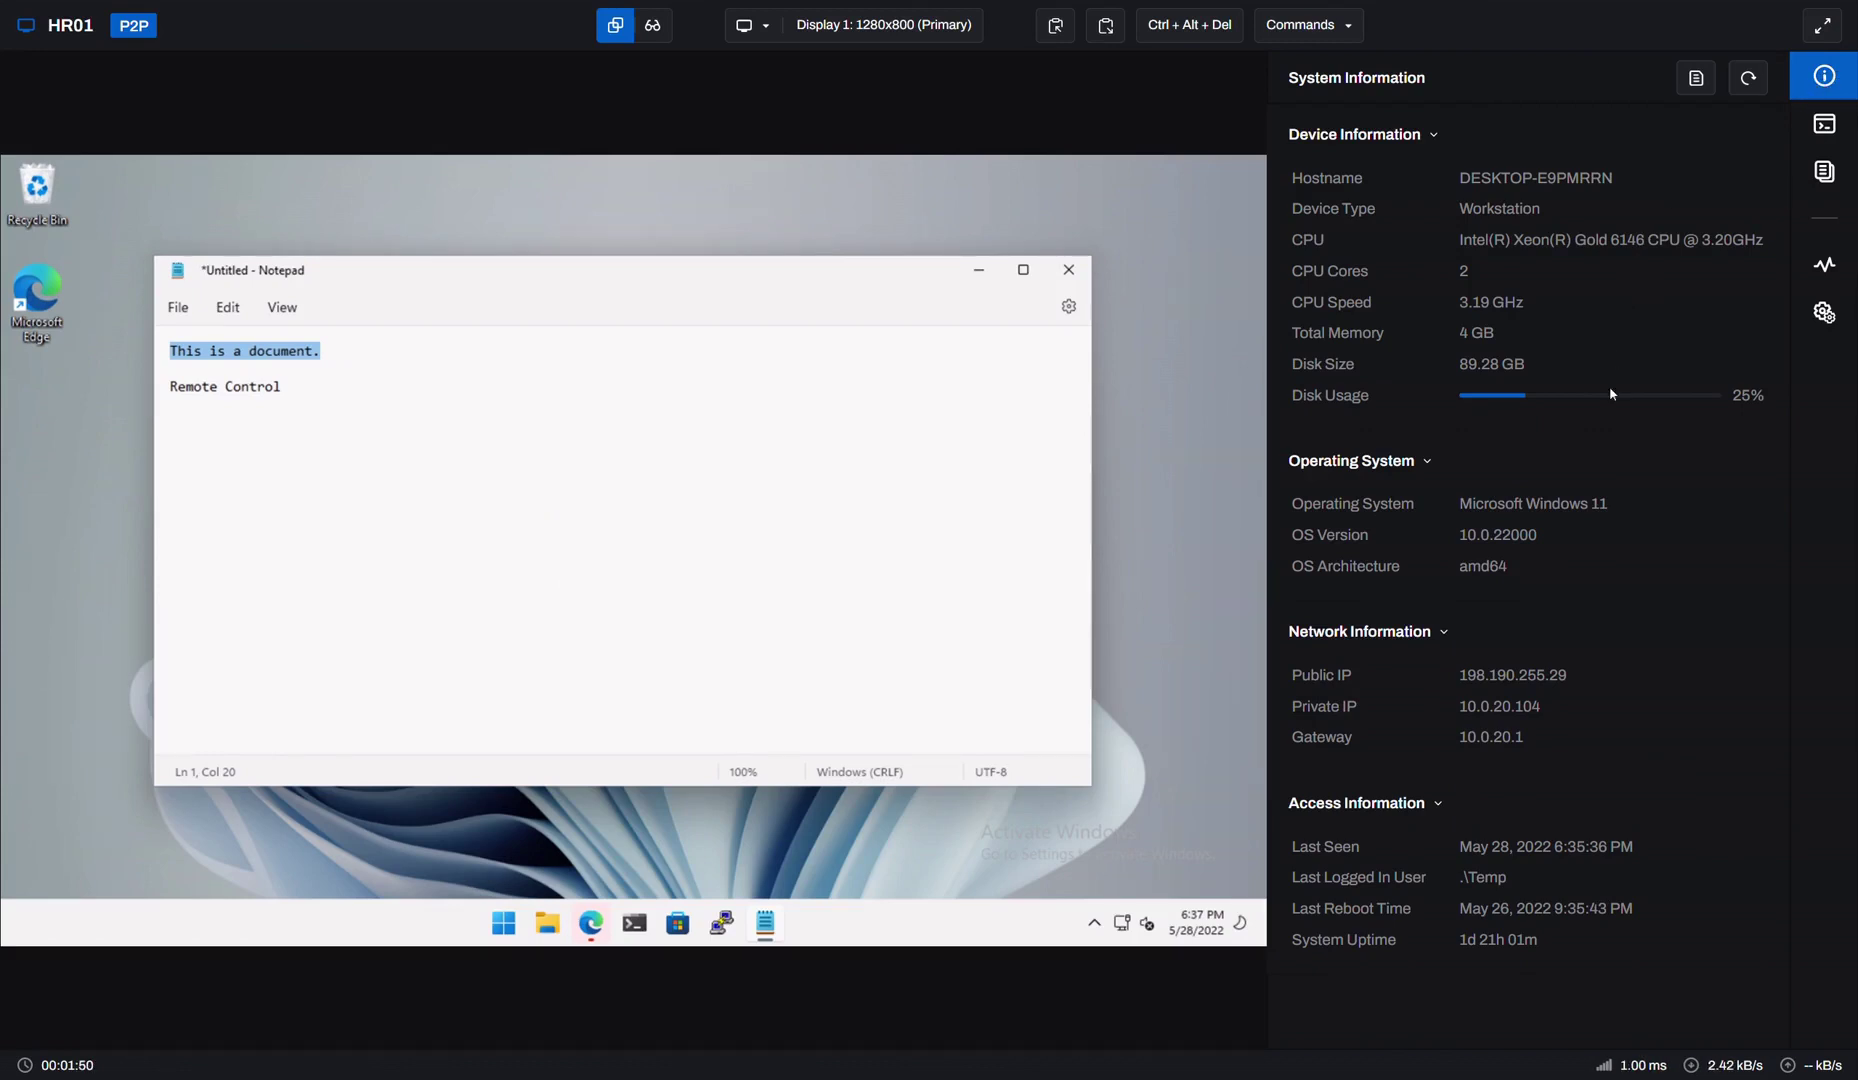
{"action": "left_click", "coordinate": [1834, 133]}
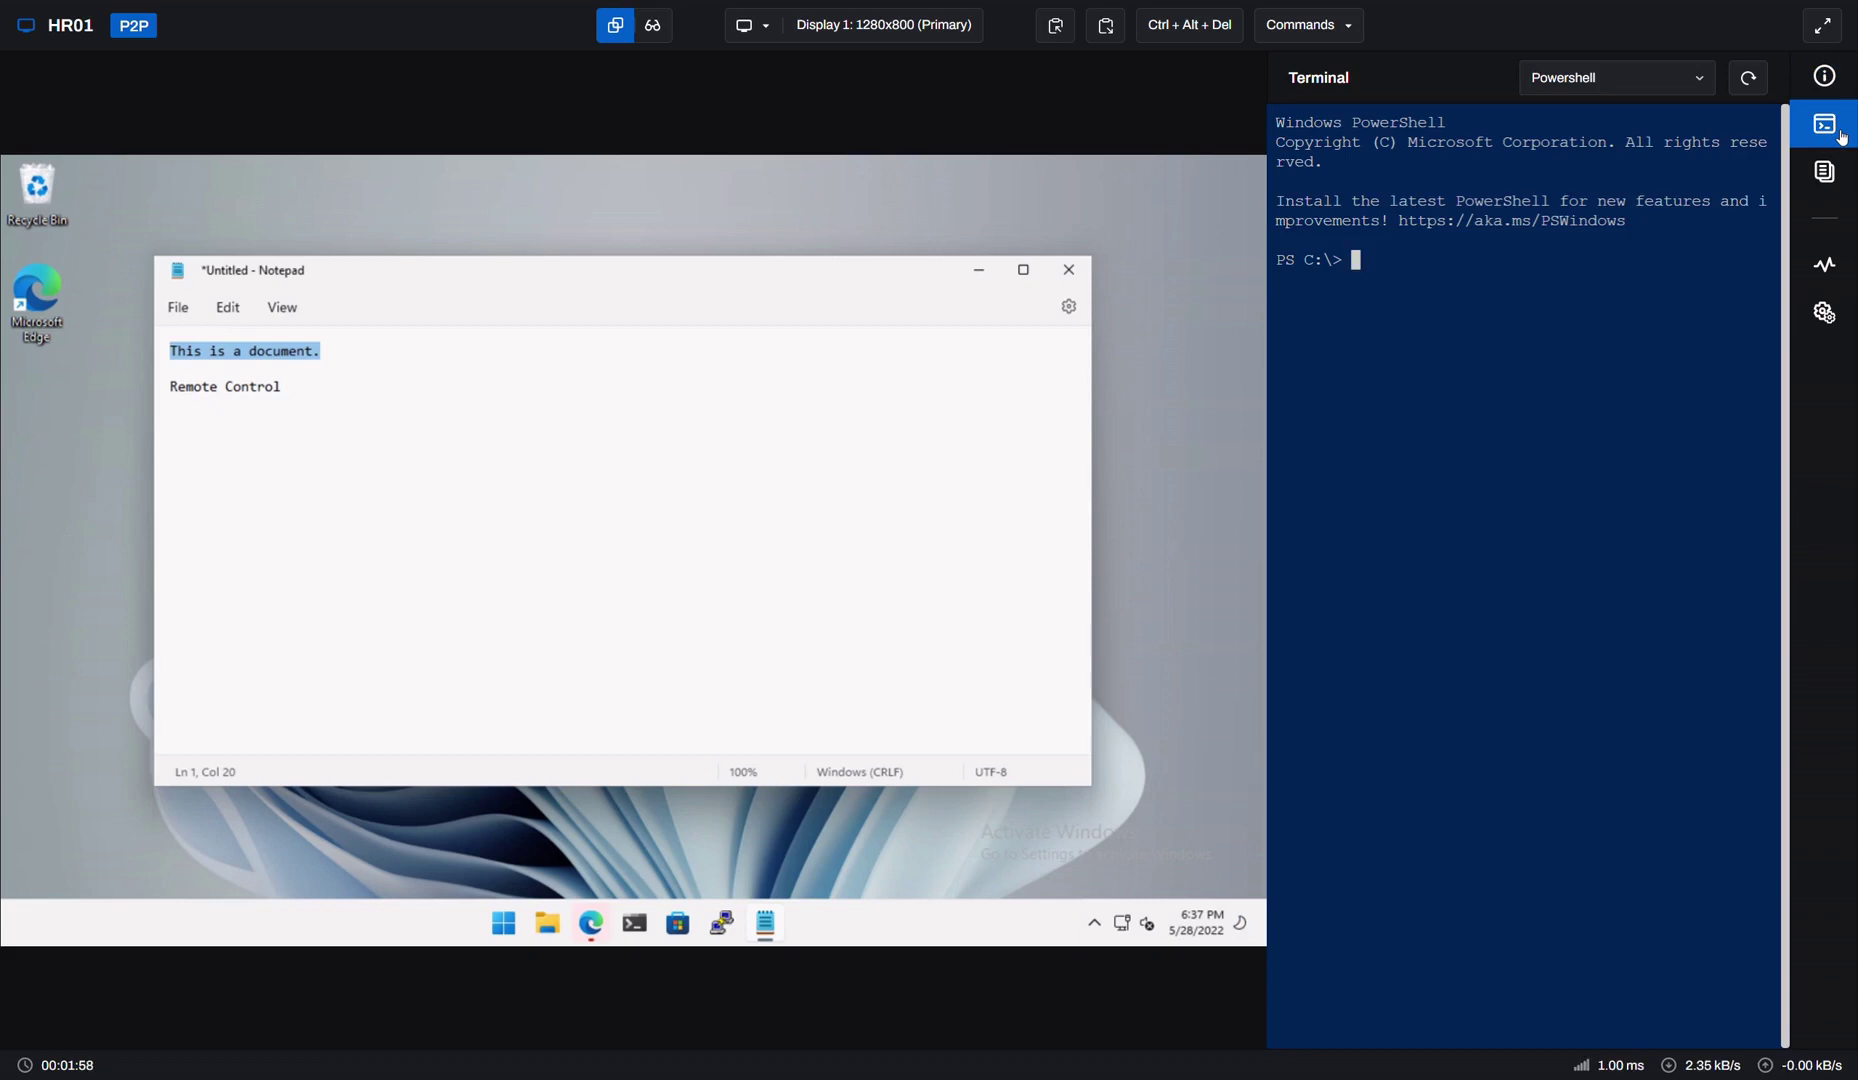
Step: Browse the remote C: drive and download DumpStack.log.tmp, dismissing the file transfers pop-up
{"action": "left_click", "coordinate": [1826, 172]}
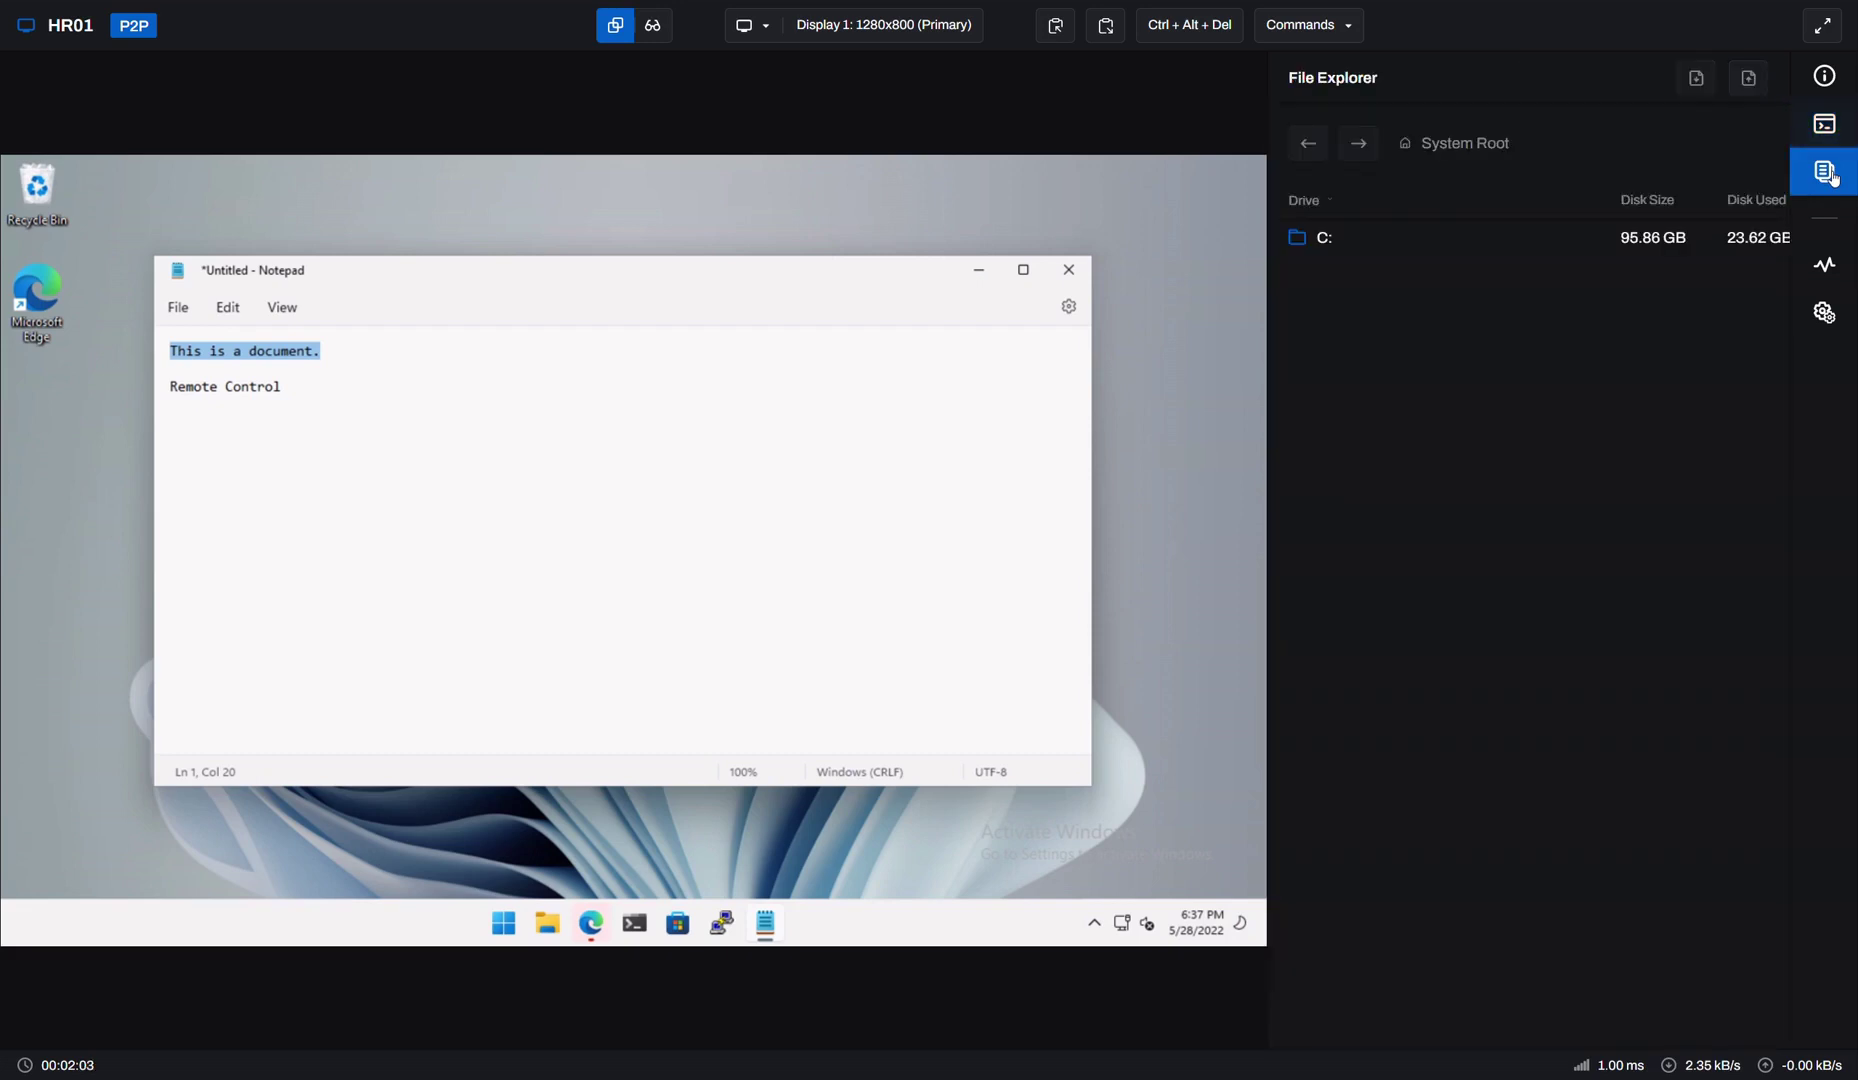
{"action": "left_click", "coordinate": [1338, 238]}
{"action": "double_click", "coordinate": [1338, 238]}
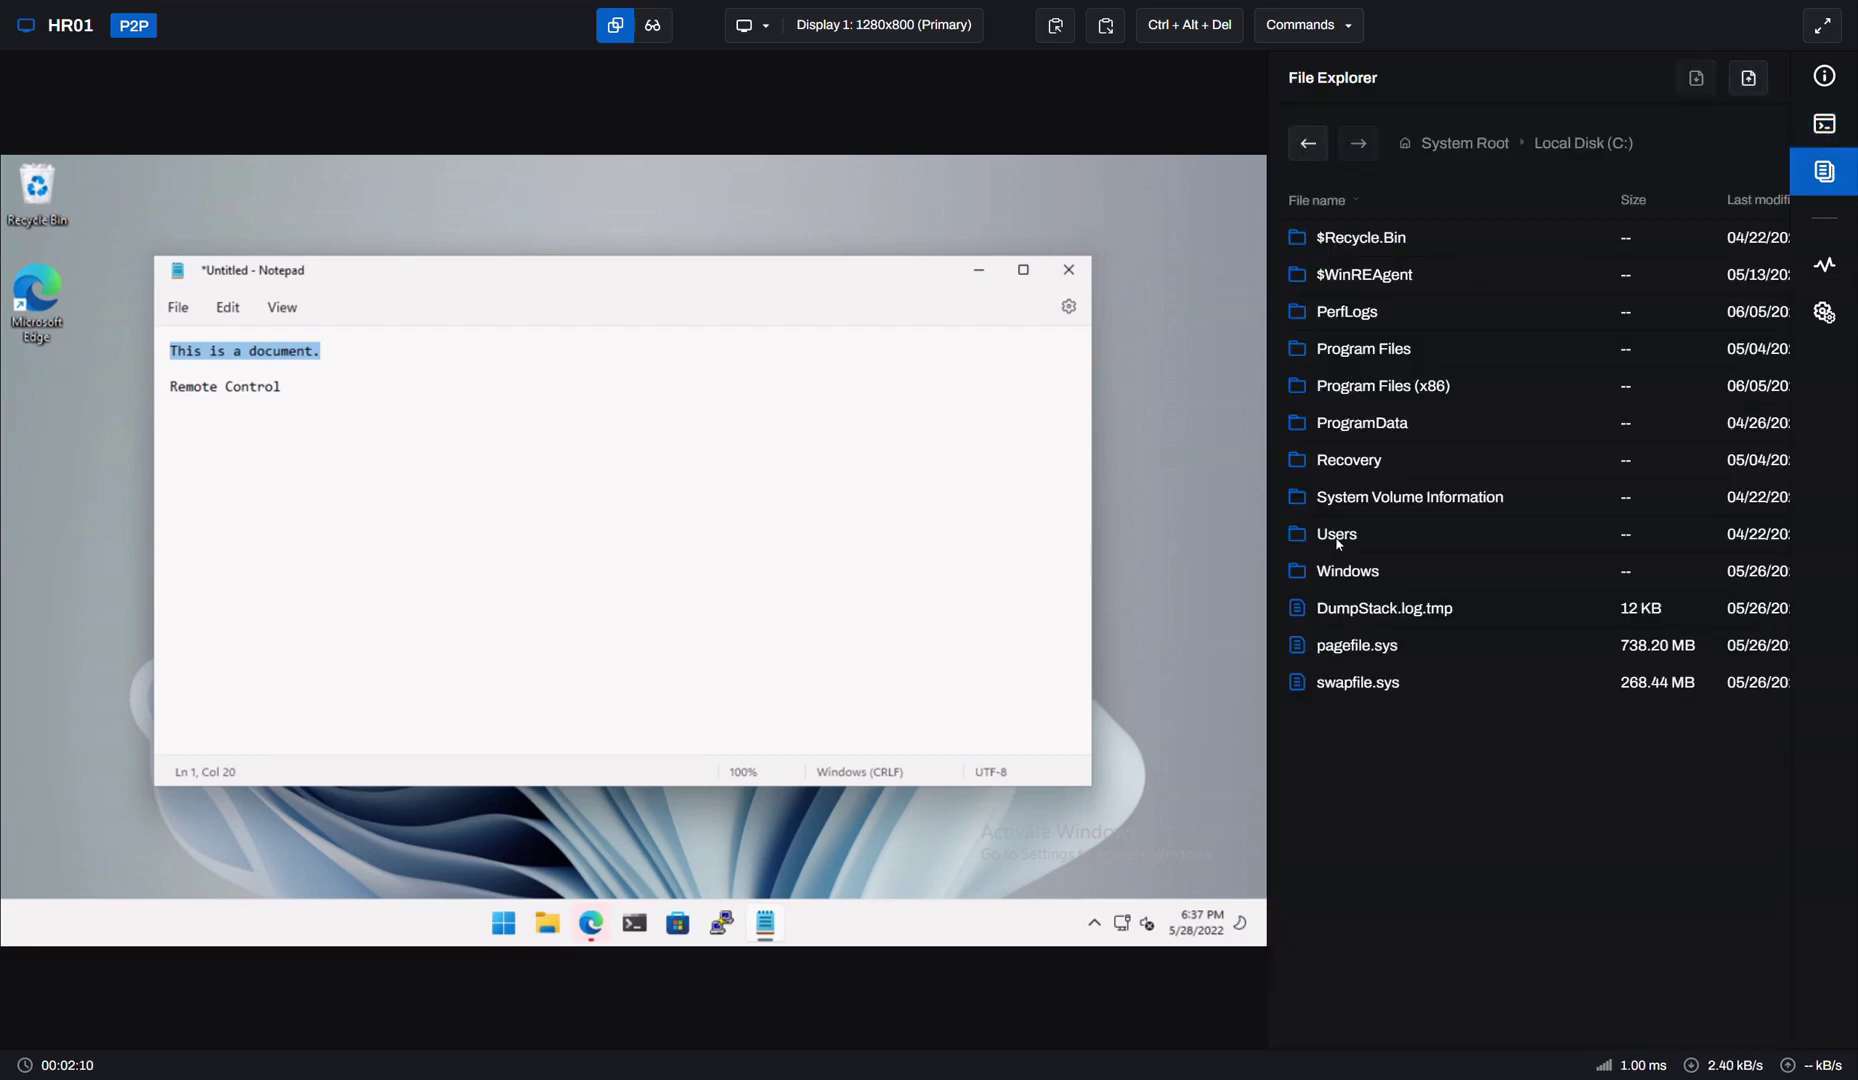
{"action": "double_click", "coordinate": [1347, 613]}
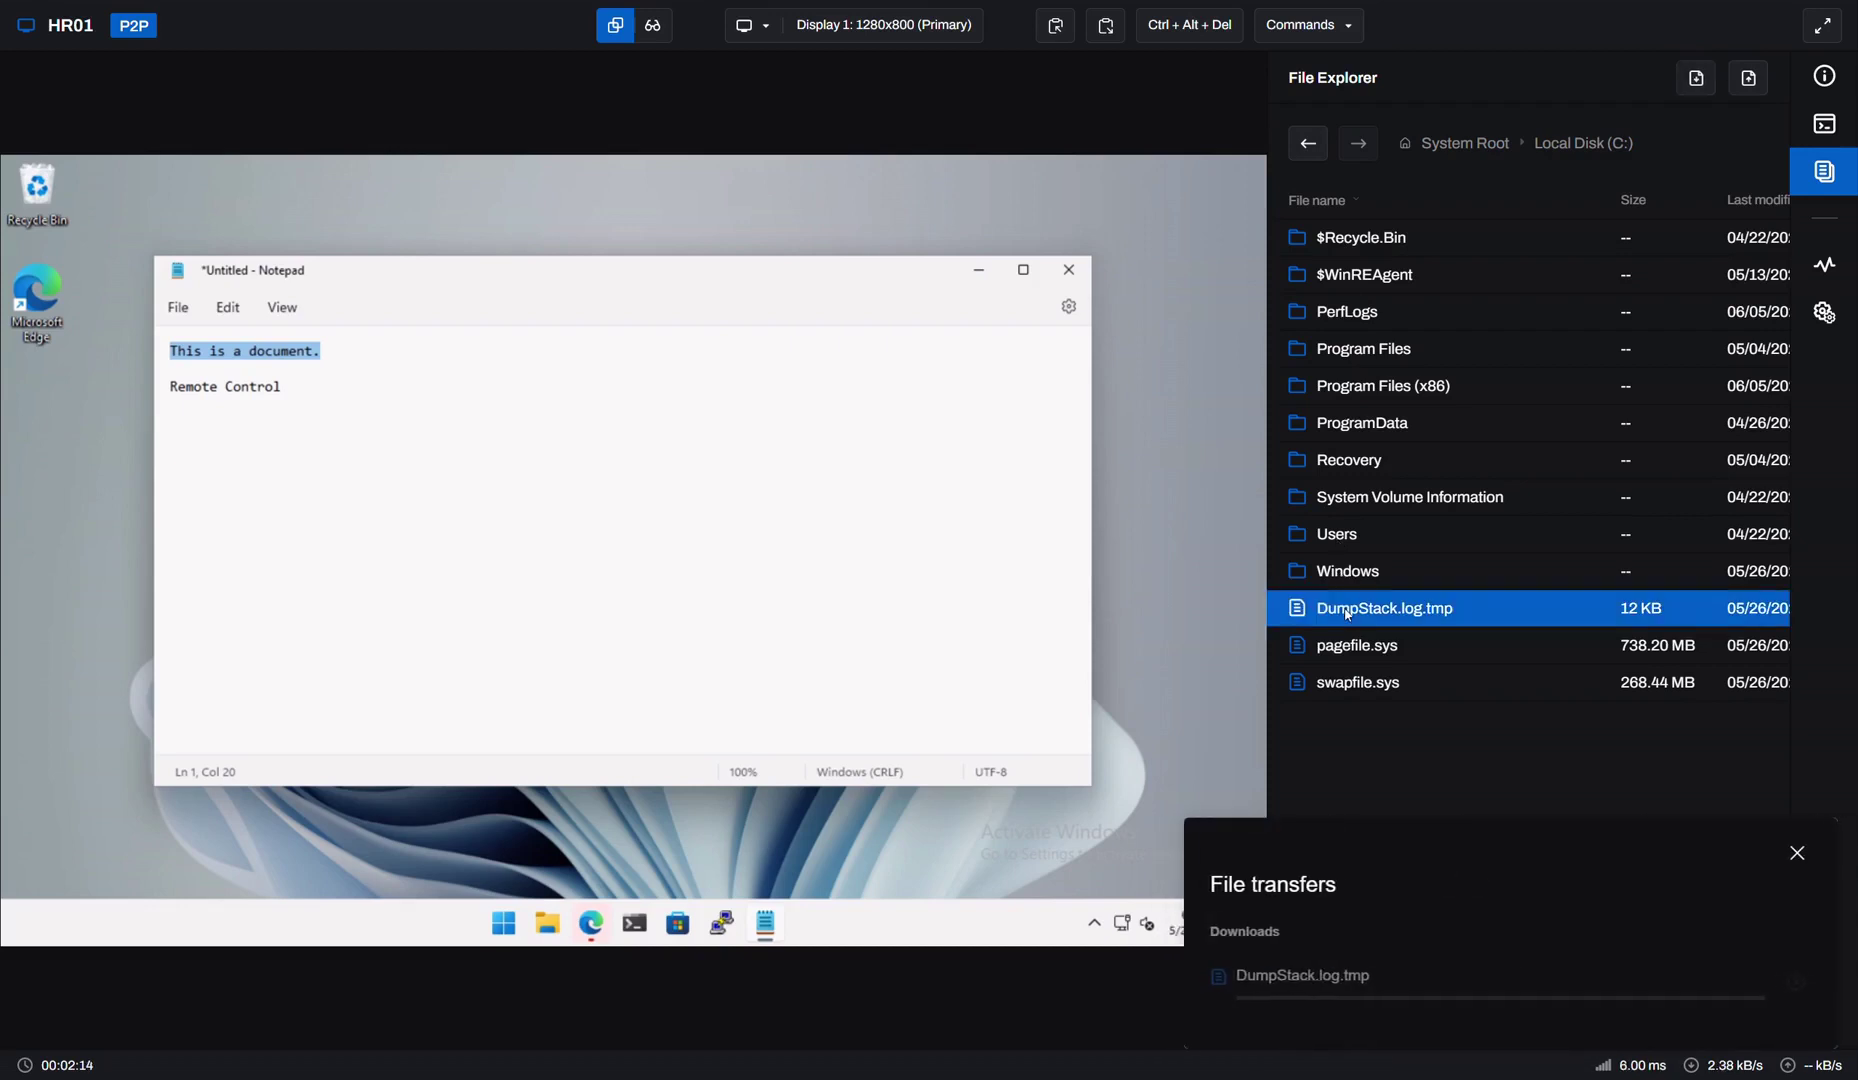
{"action": "left_click", "coordinate": [1797, 853]}
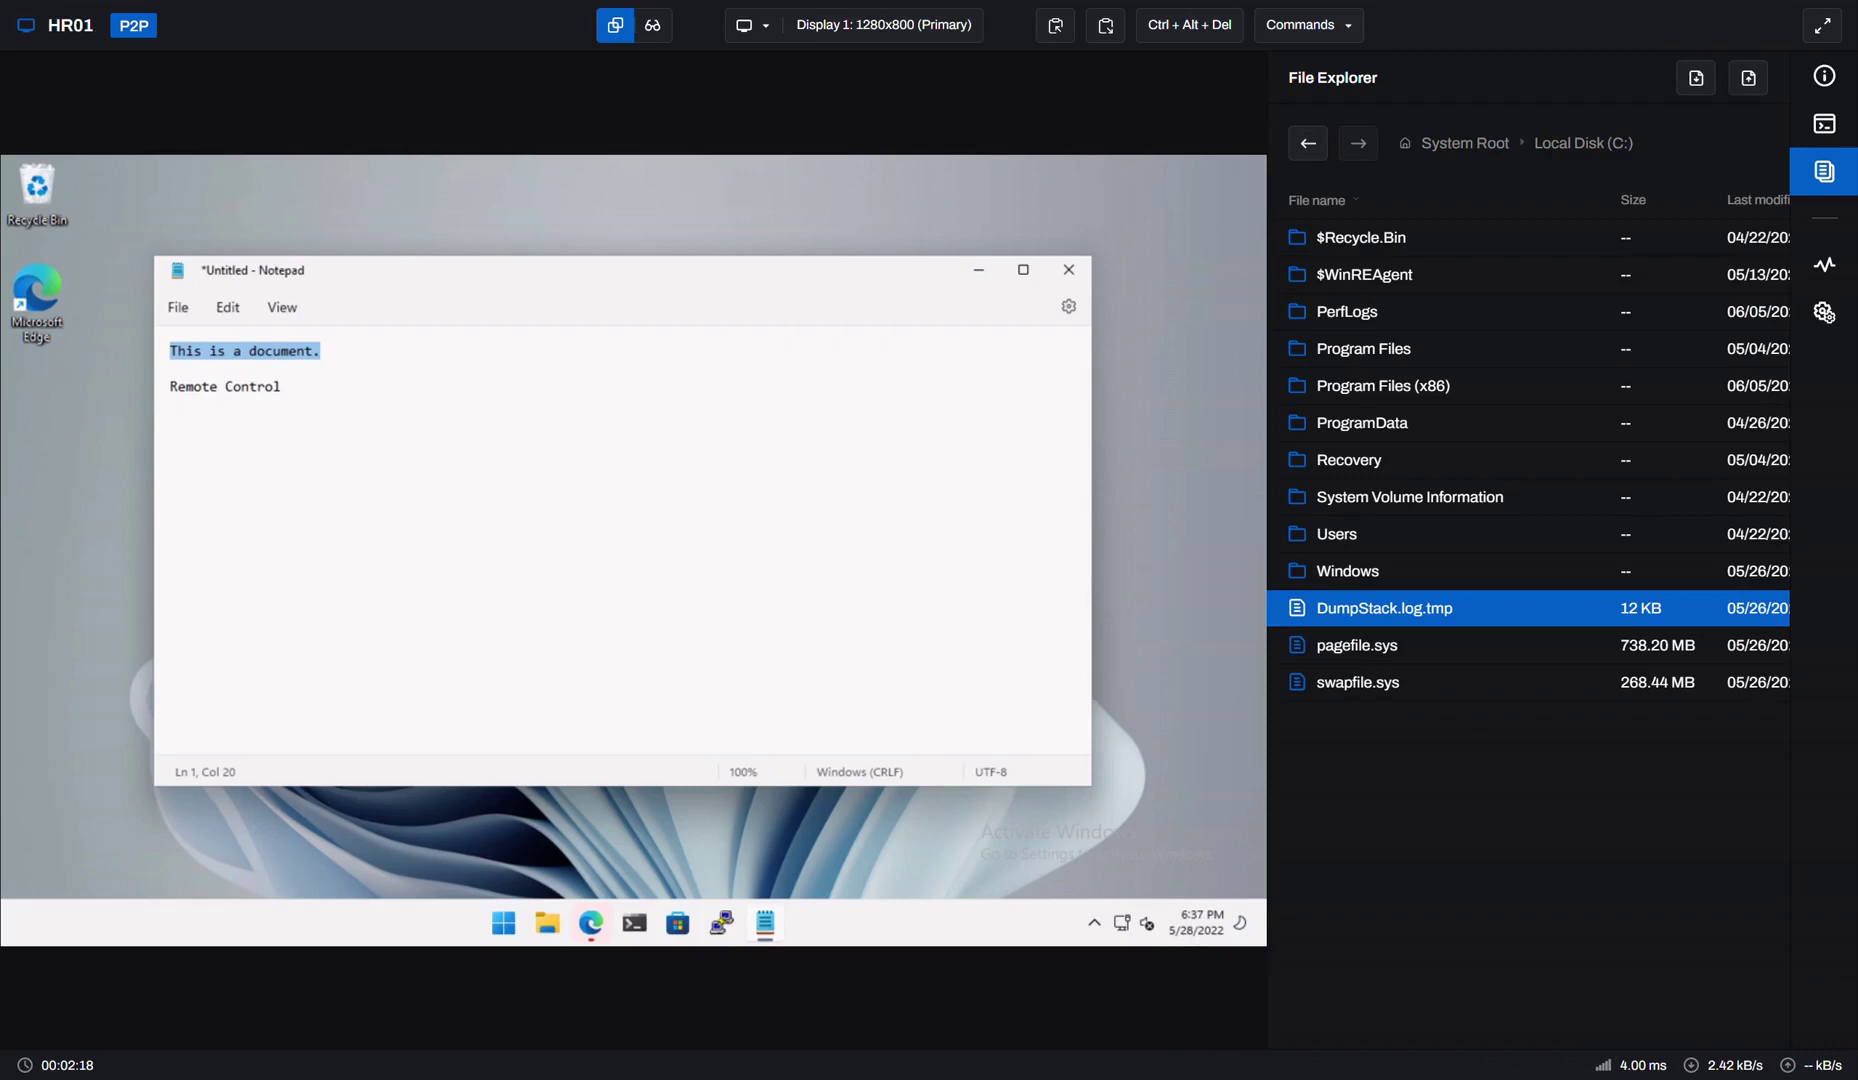
Step: Display the processes running on HR01 and activate the process search
{"action": "left_click", "coordinate": [1831, 267]}
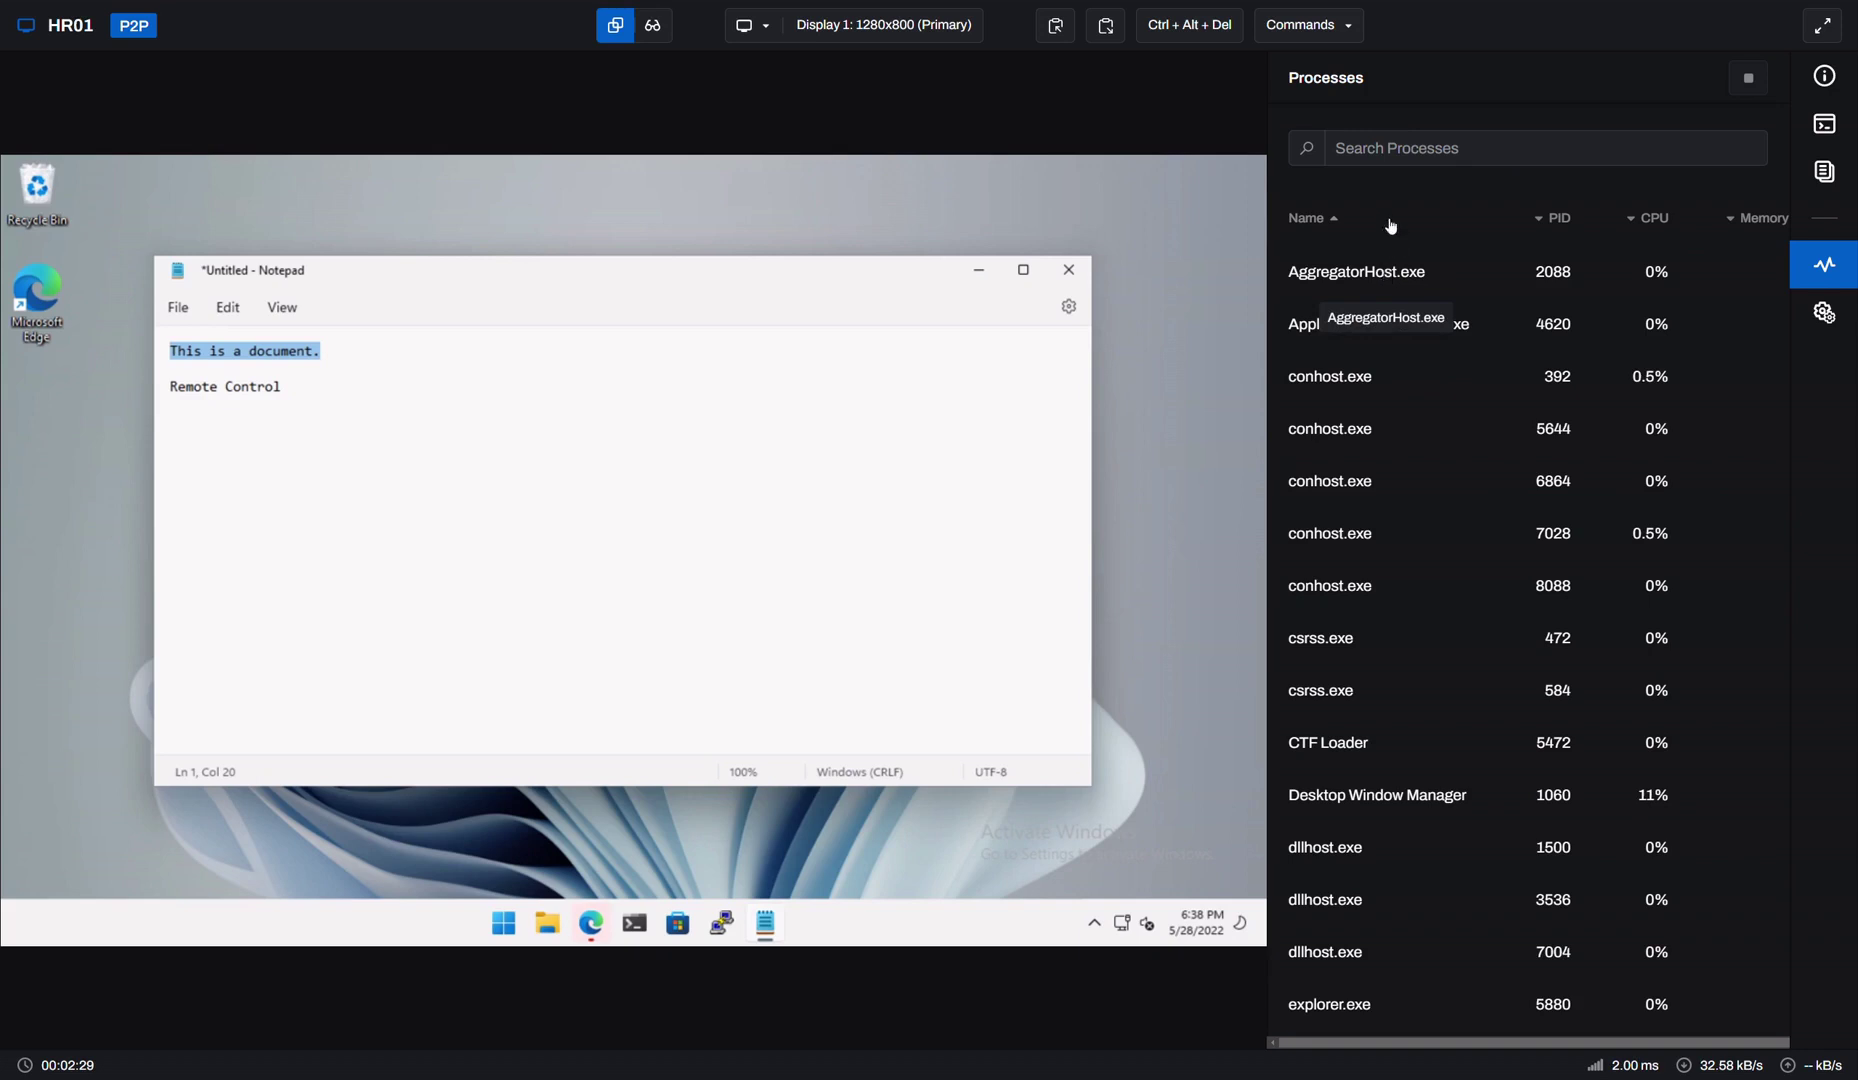
{"action": "left_click", "coordinate": [1398, 147]}
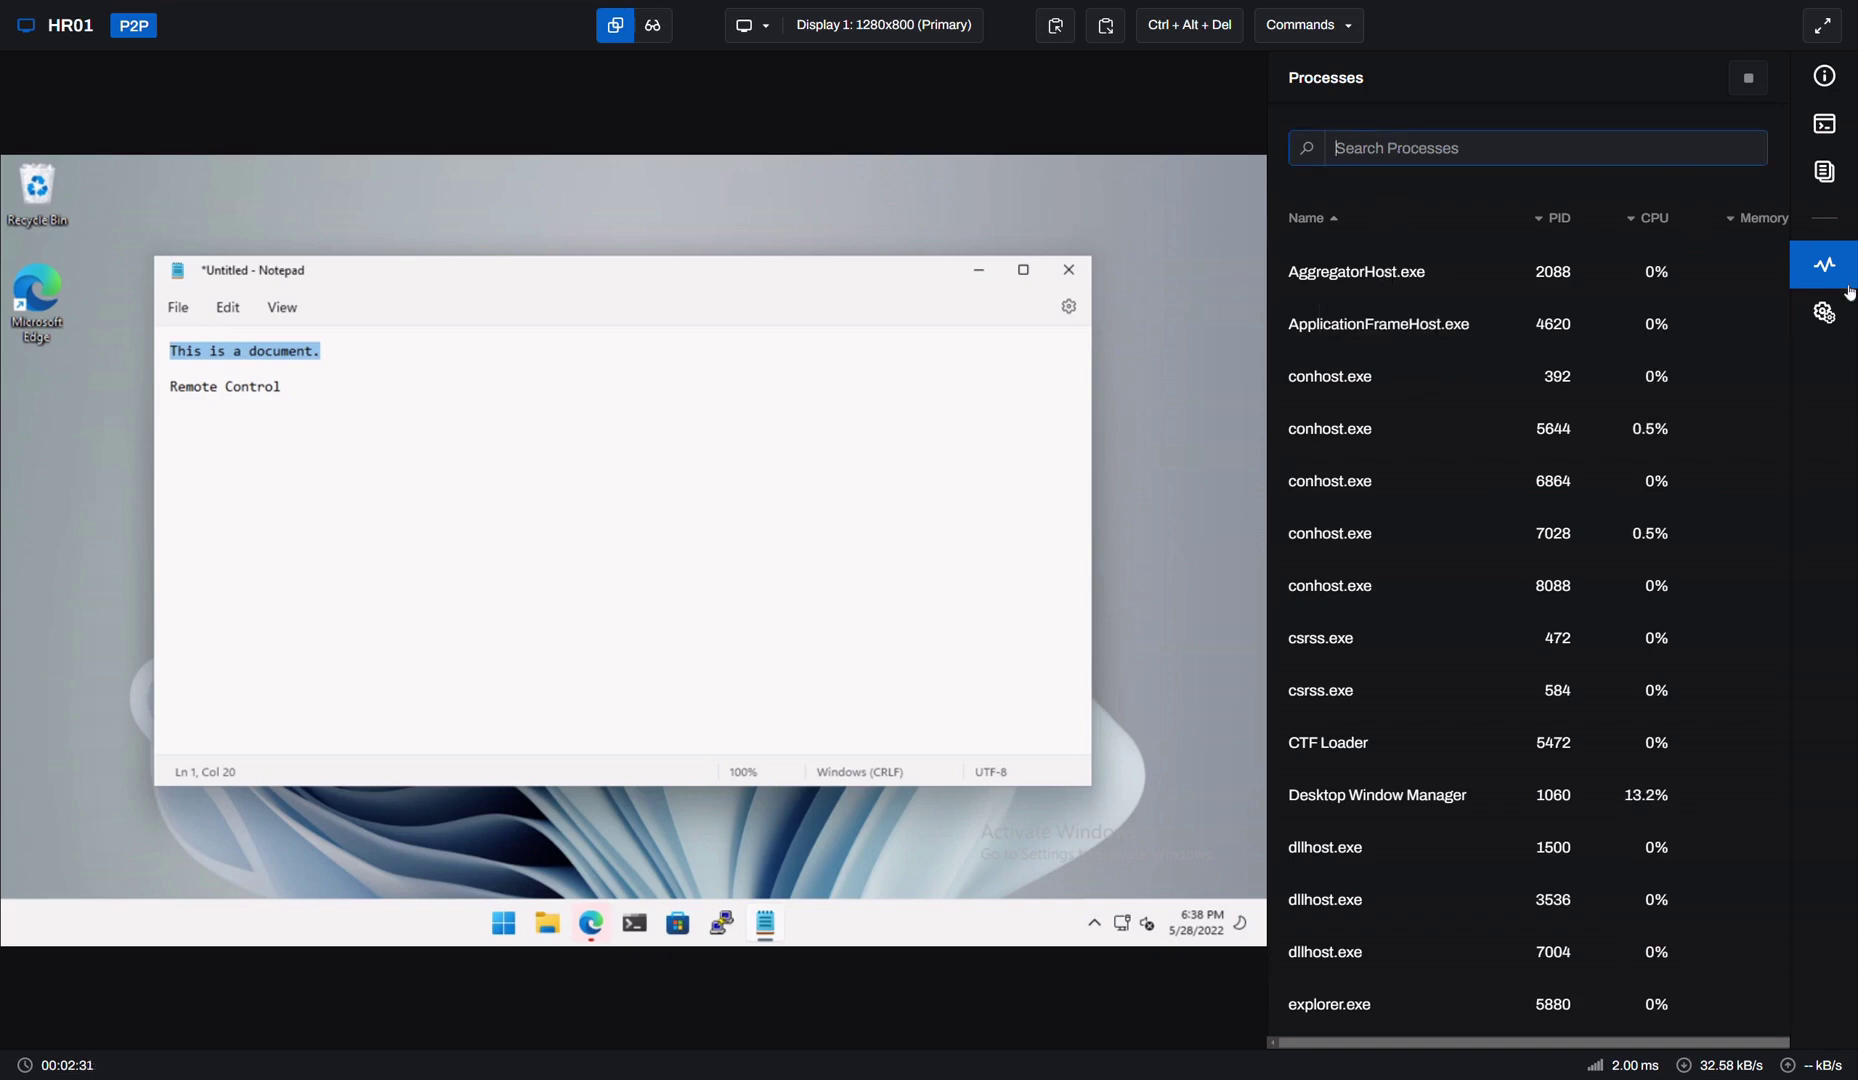
Step: Search HR01's services for "print" and close the services list
{"action": "left_click", "coordinate": [1827, 313]}
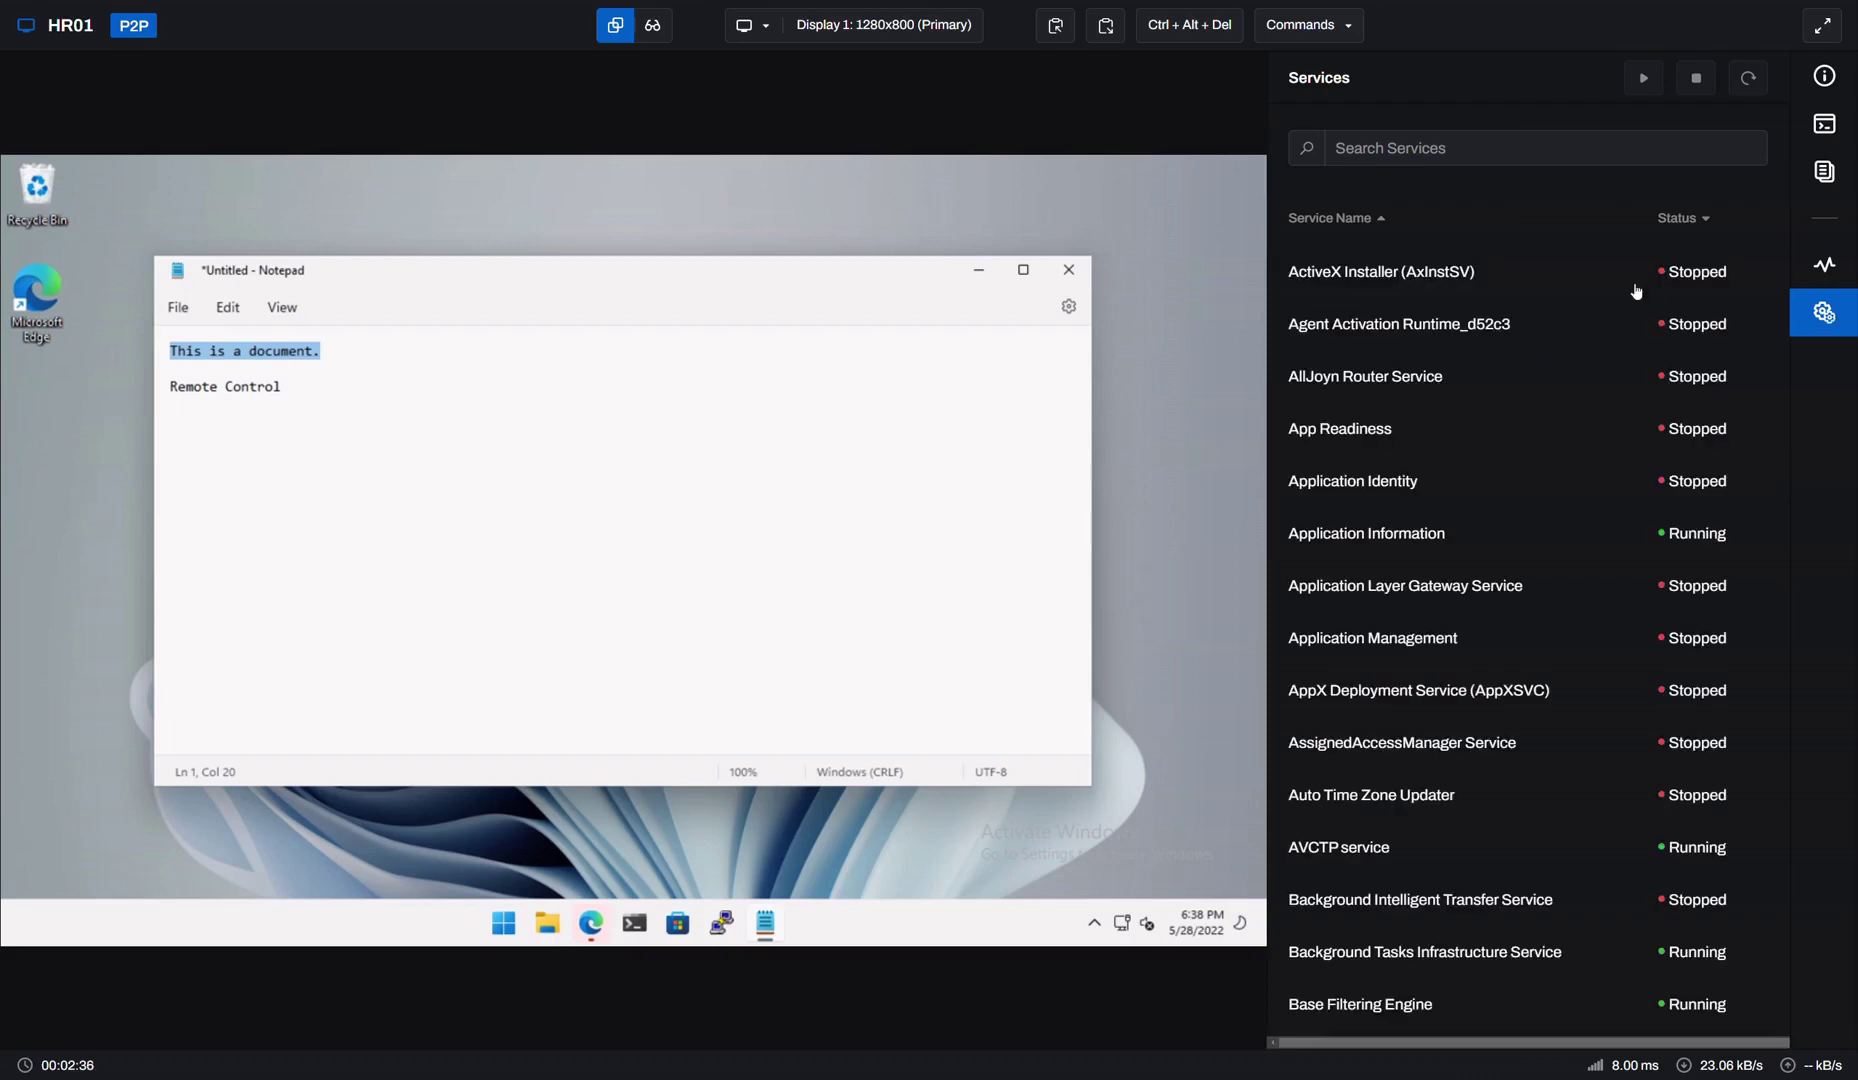
{"action": "left_click", "coordinate": [1548, 284]}
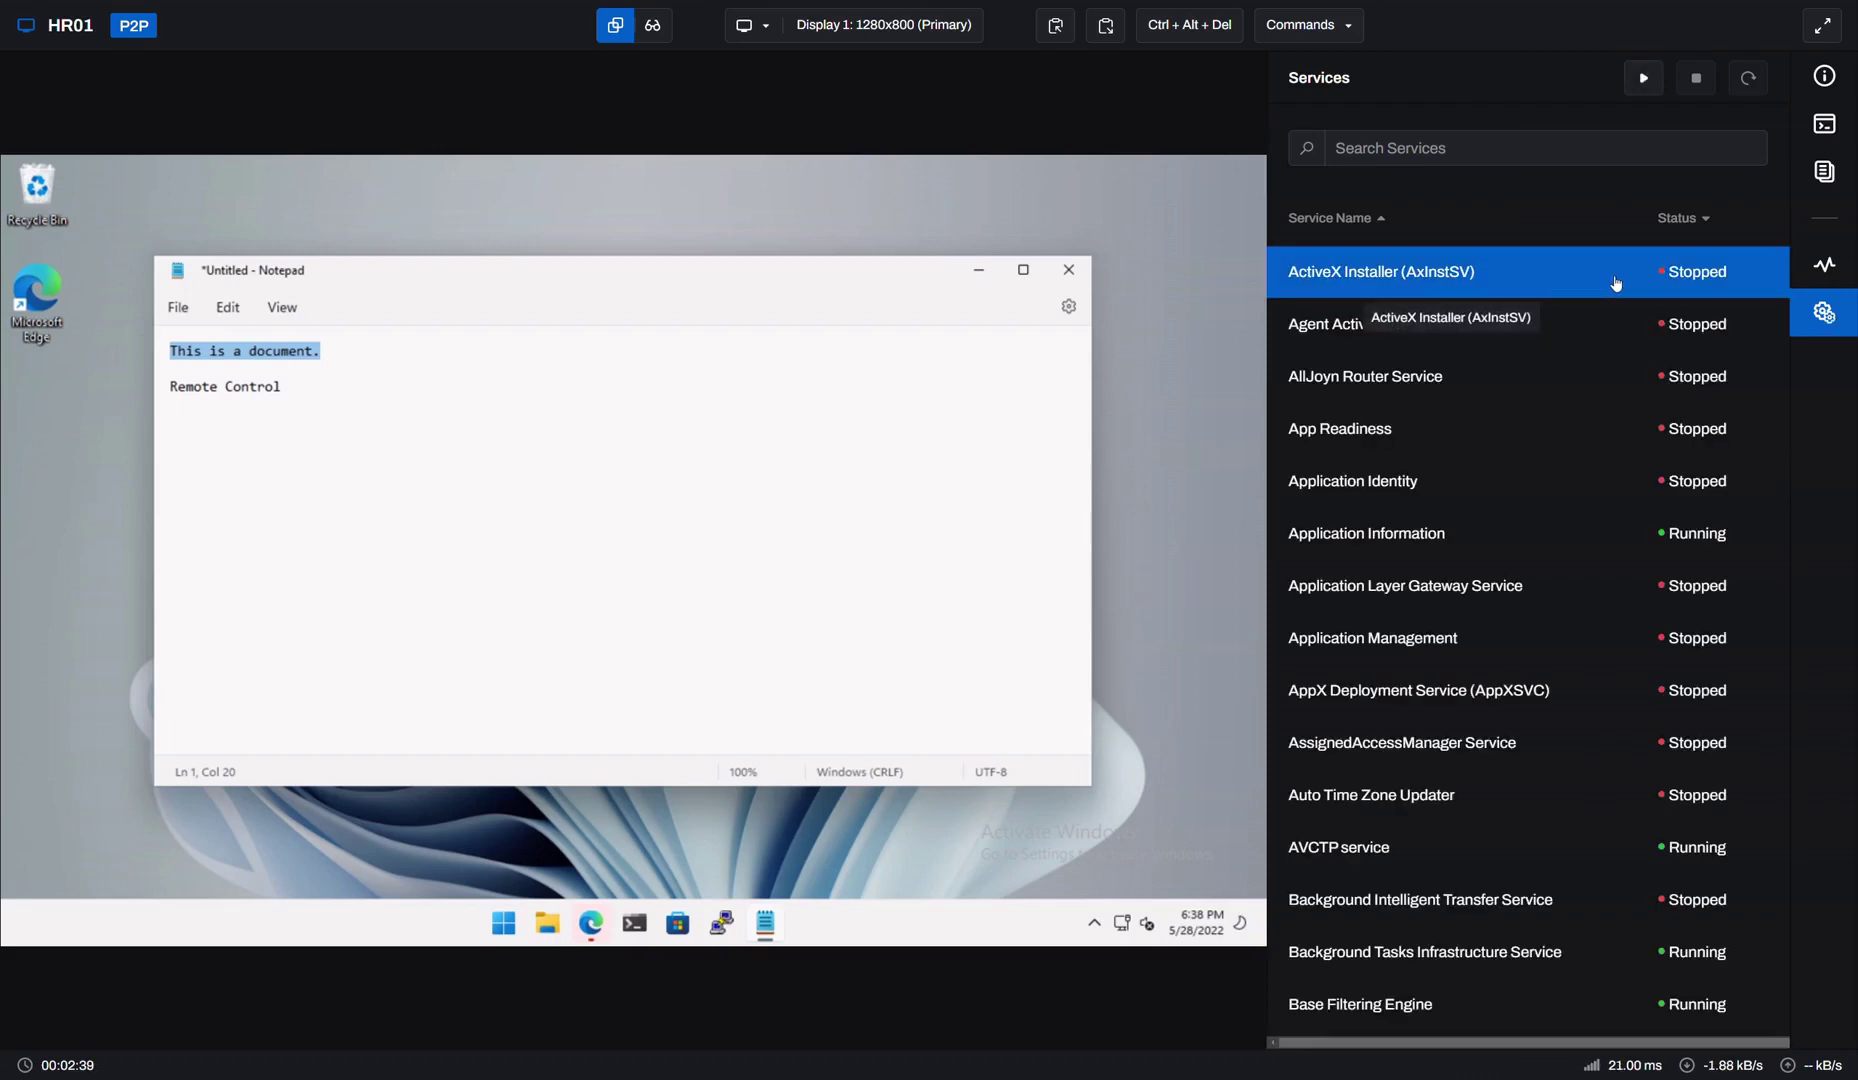
{"action": "left_click", "coordinate": [1507, 149]}
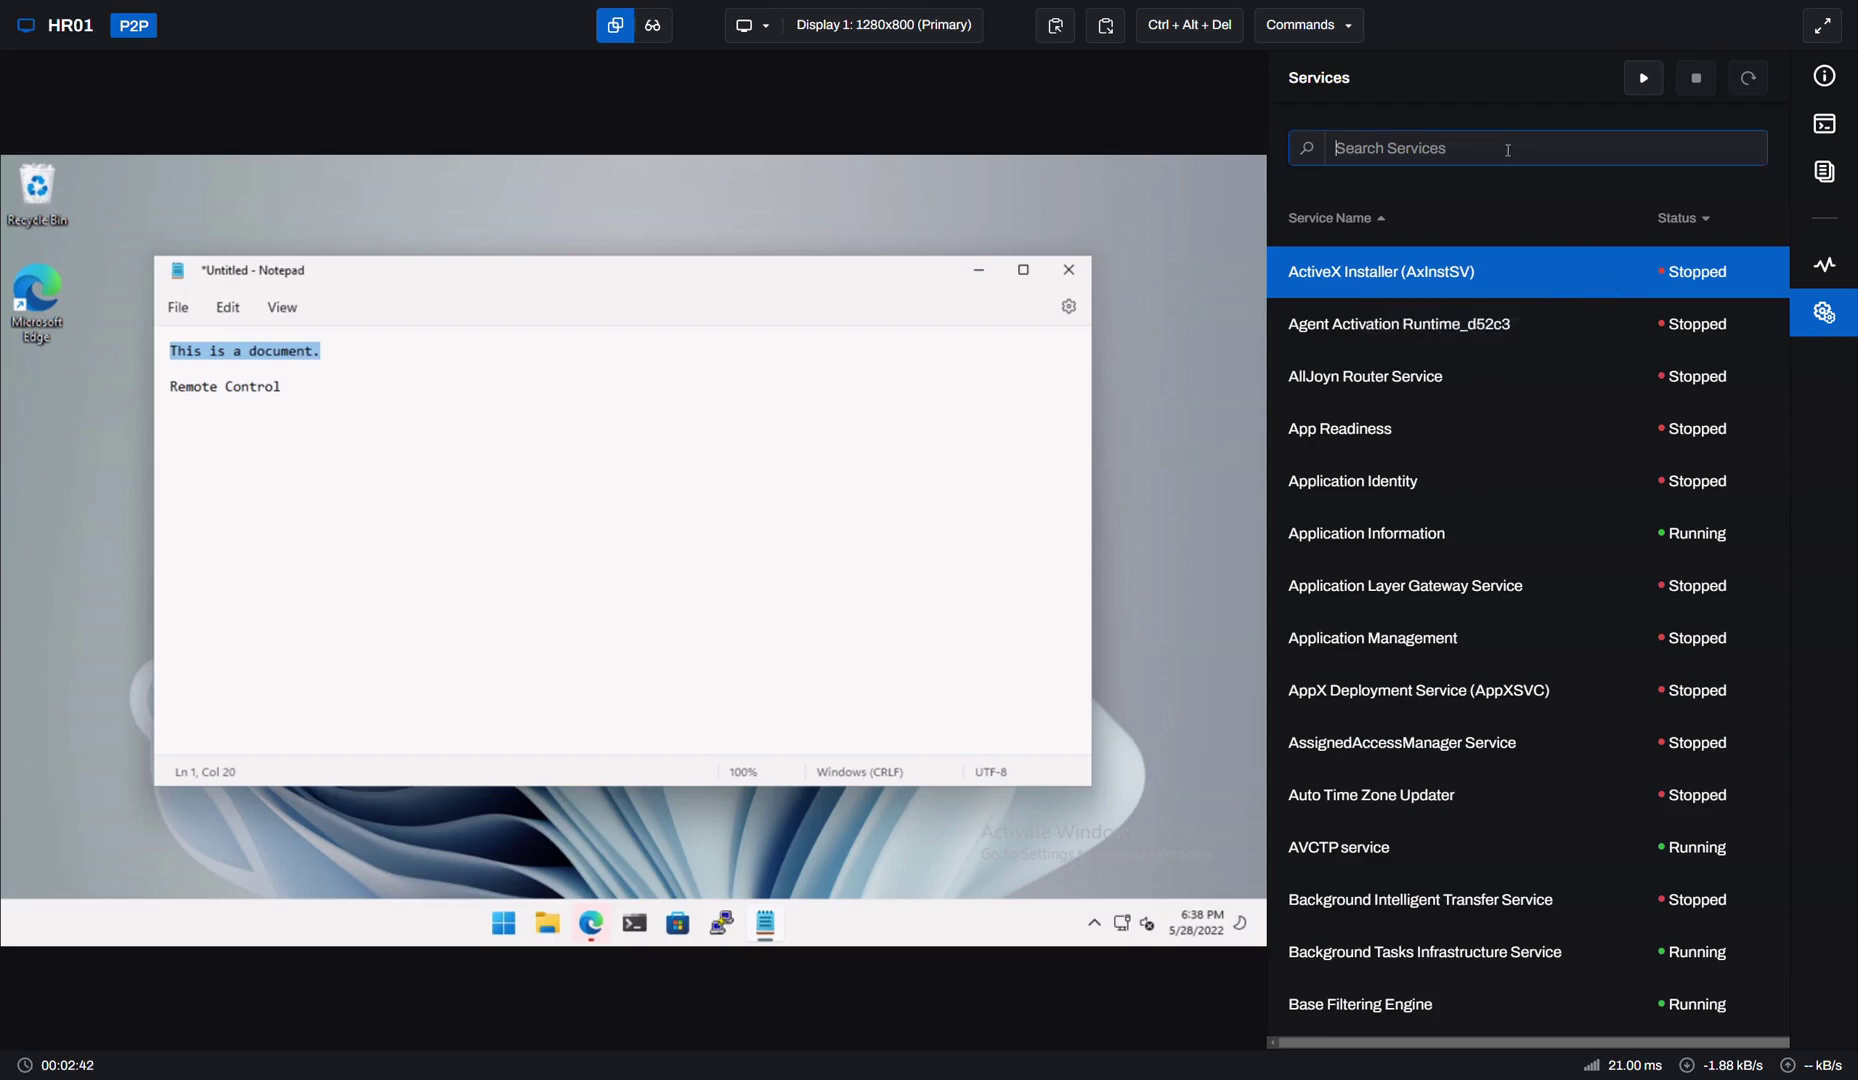
{"action": "type", "text": "print"}
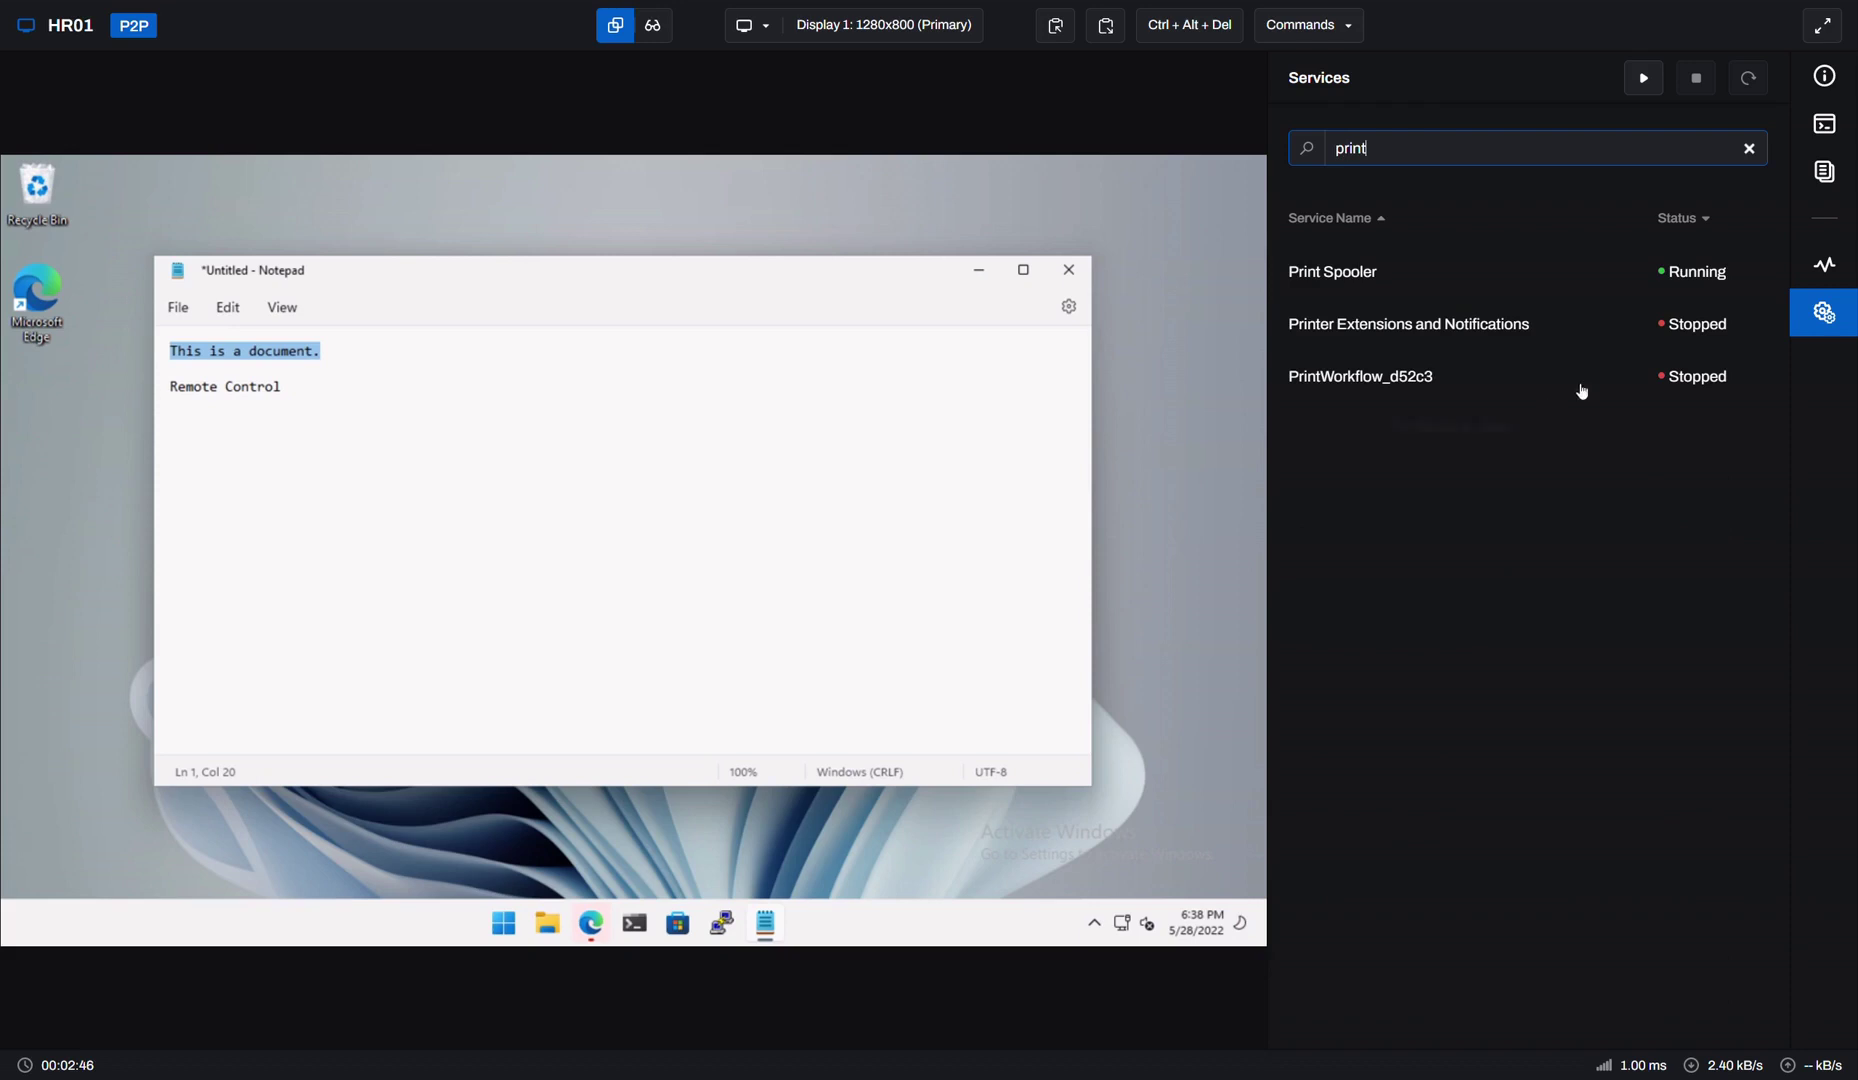
{"action": "left_click", "coordinate": [1818, 328]}
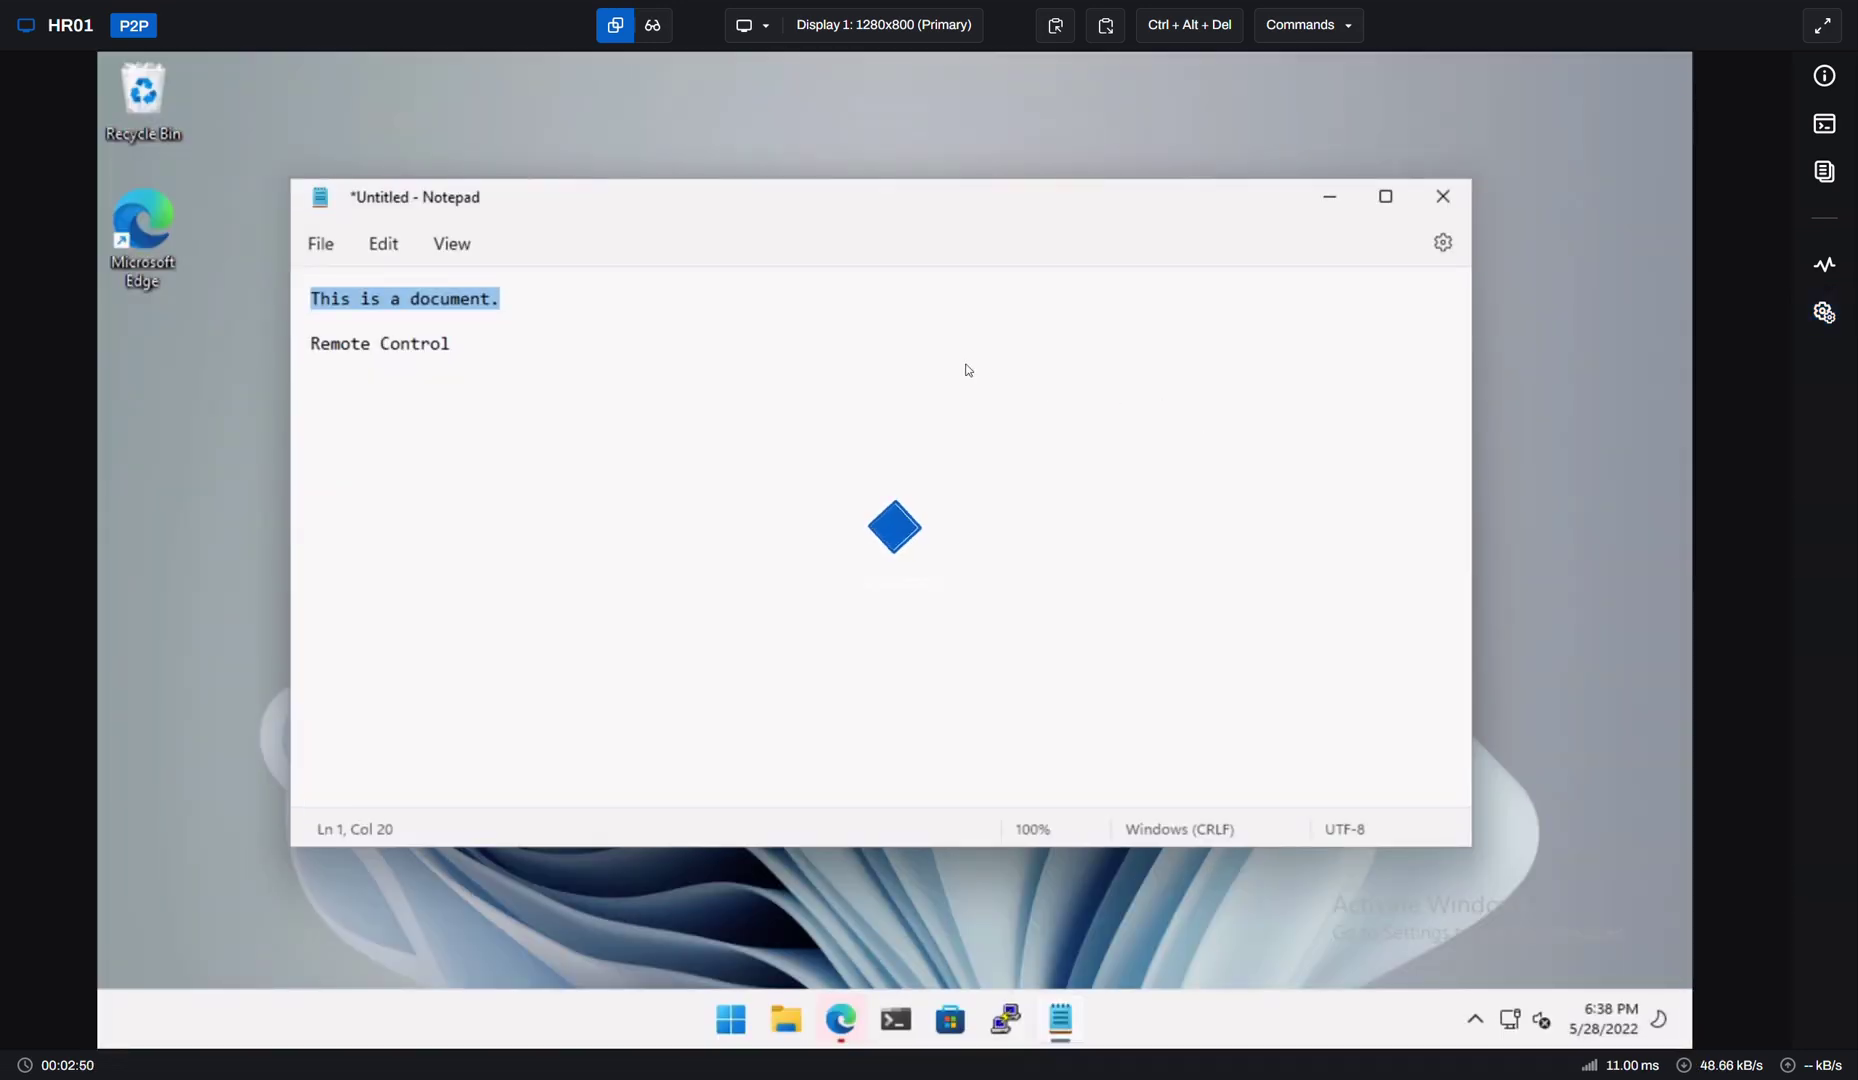
Step: Move the remote Notepad window slightly up, and bring up the Edge window and minimize it to return to Notepad
{"action": "left_click_drag", "start_coordinate": [589, 193], "coordinate": [604, 176]}
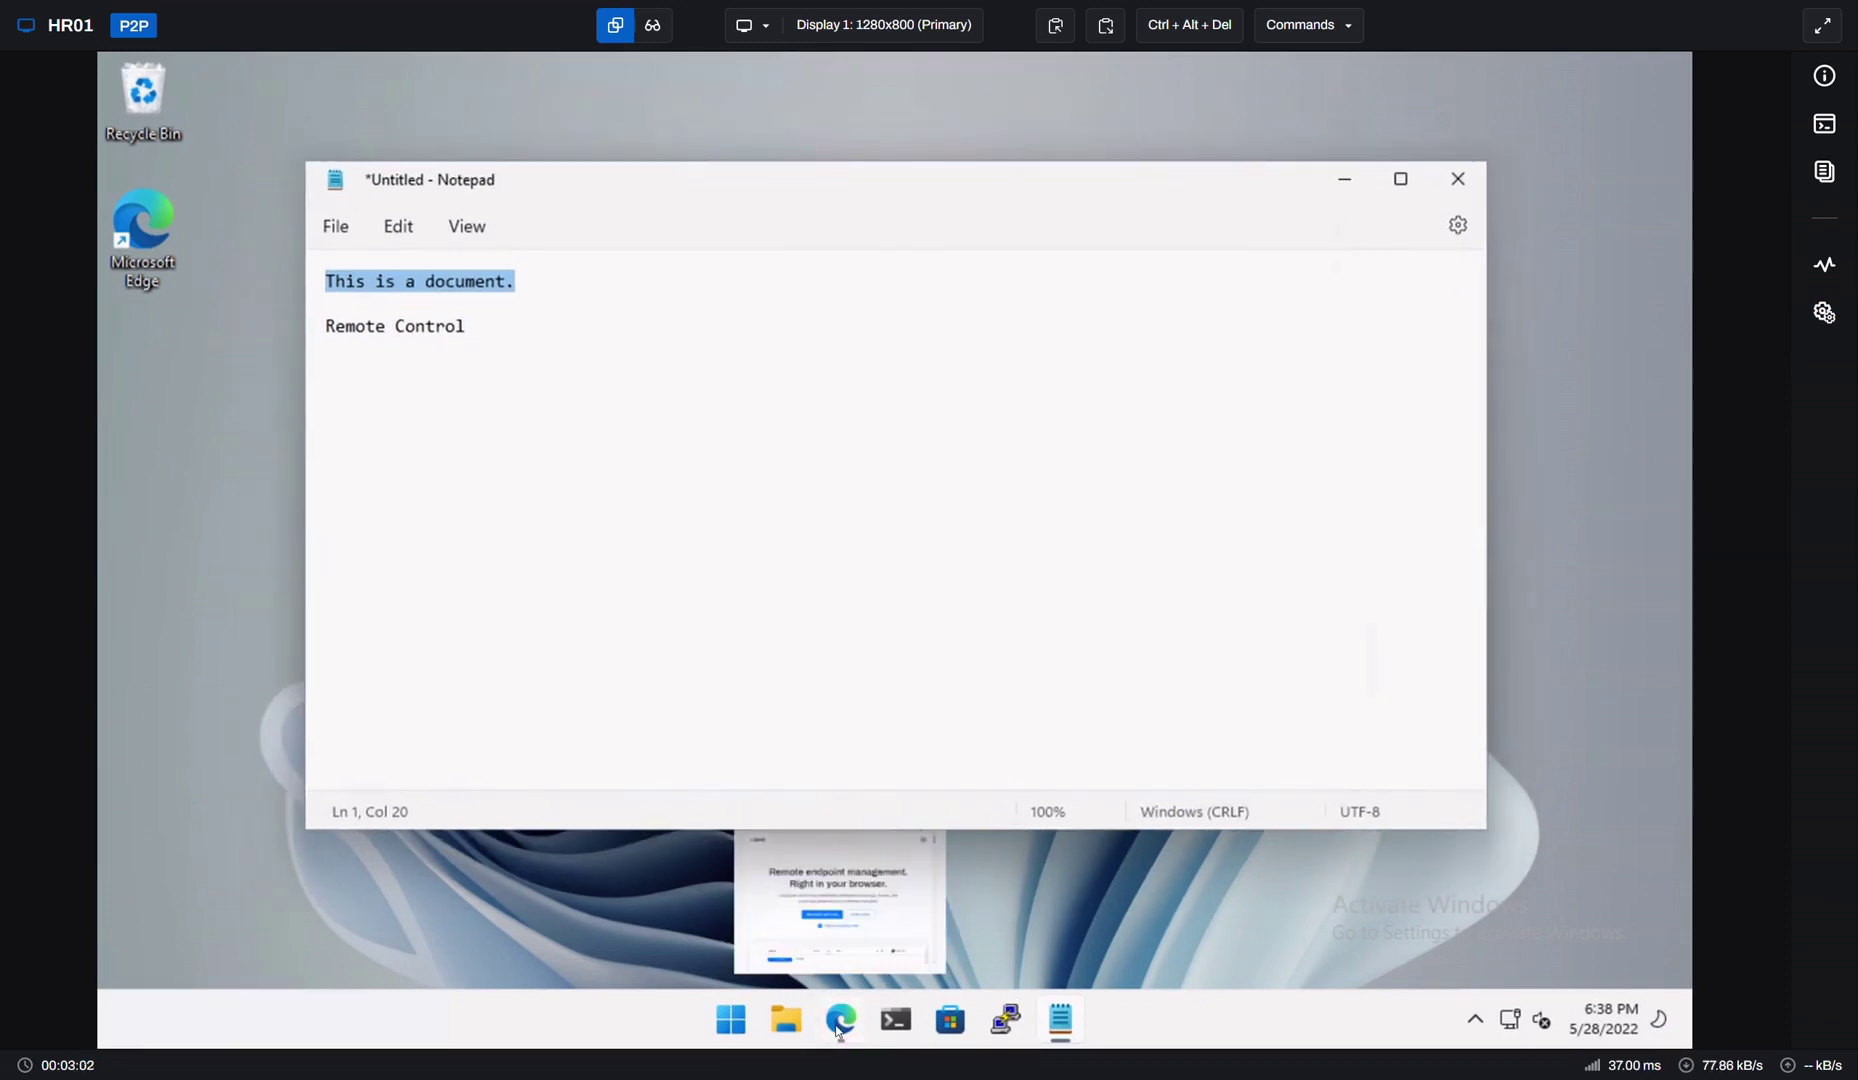
{"action": "left_click", "coordinate": [840, 900]}
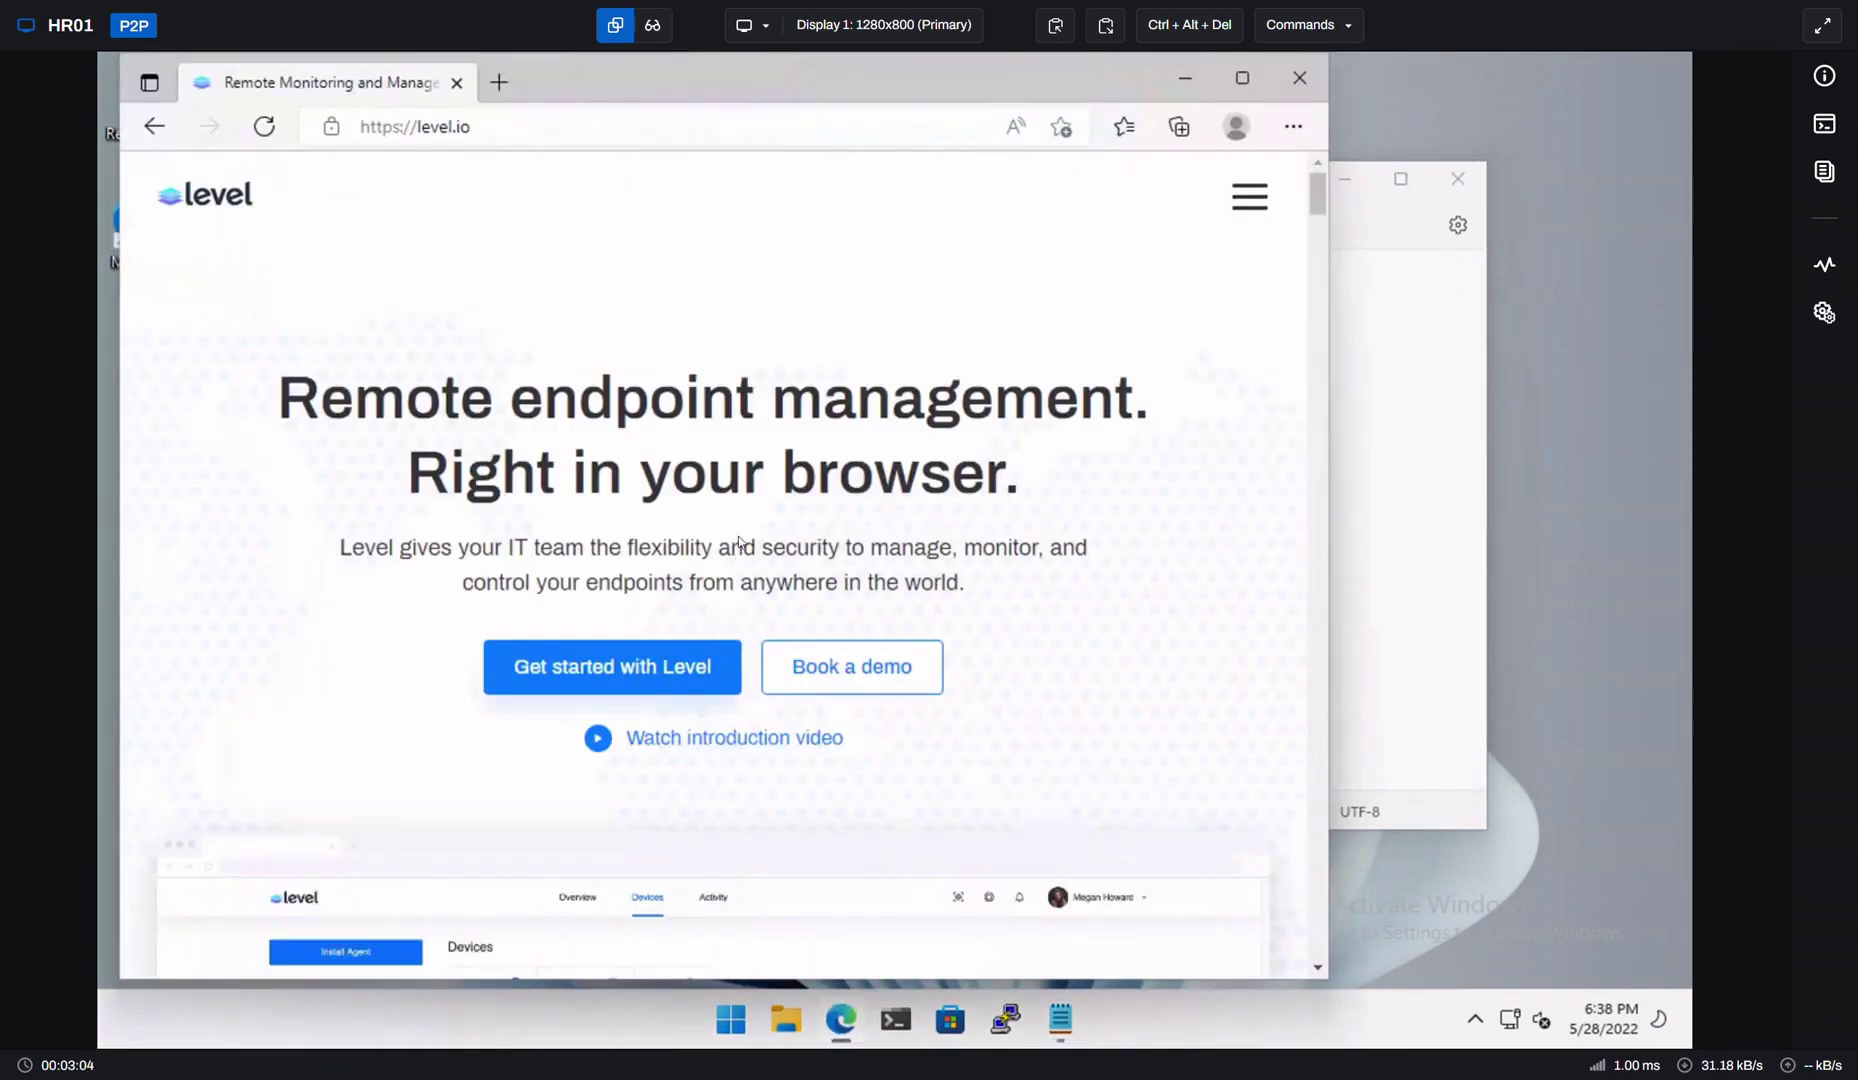
{"action": "left_click", "coordinate": [1193, 78]}
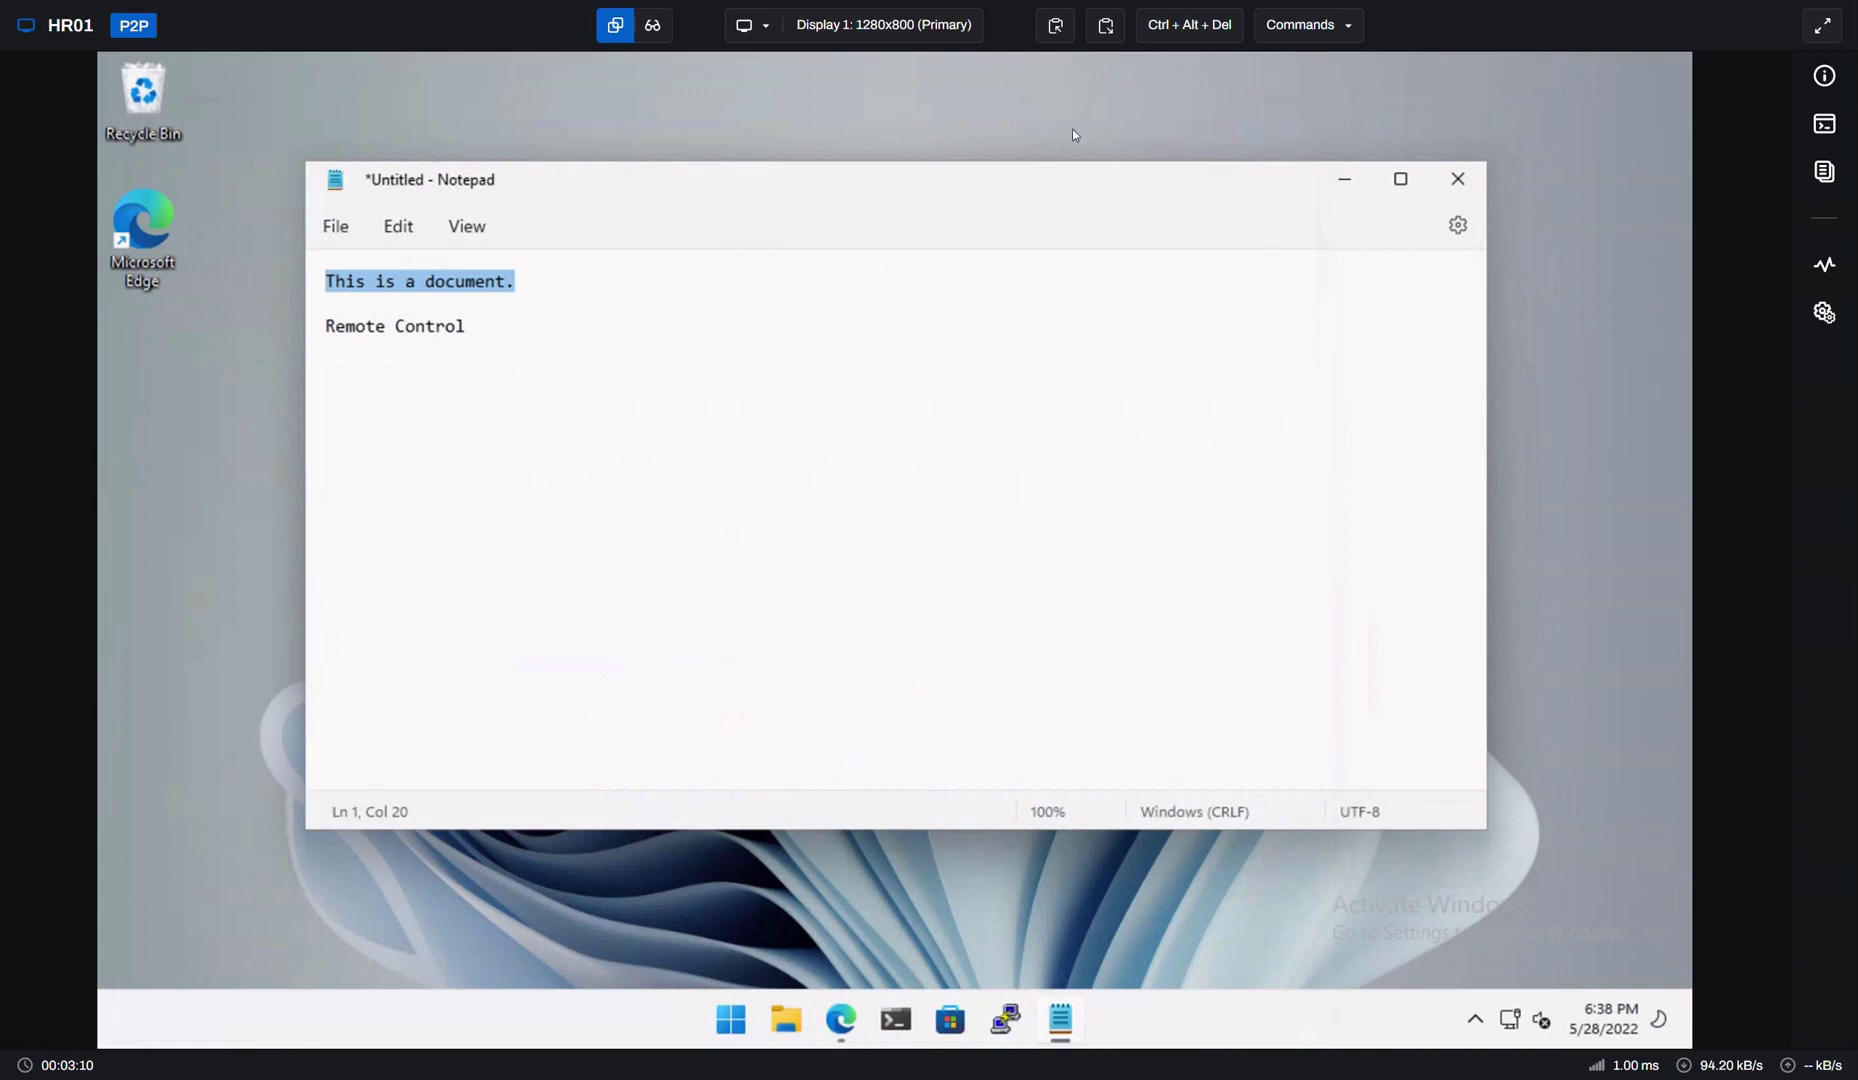
{"action": "left_click", "coordinate": [996, 320]}
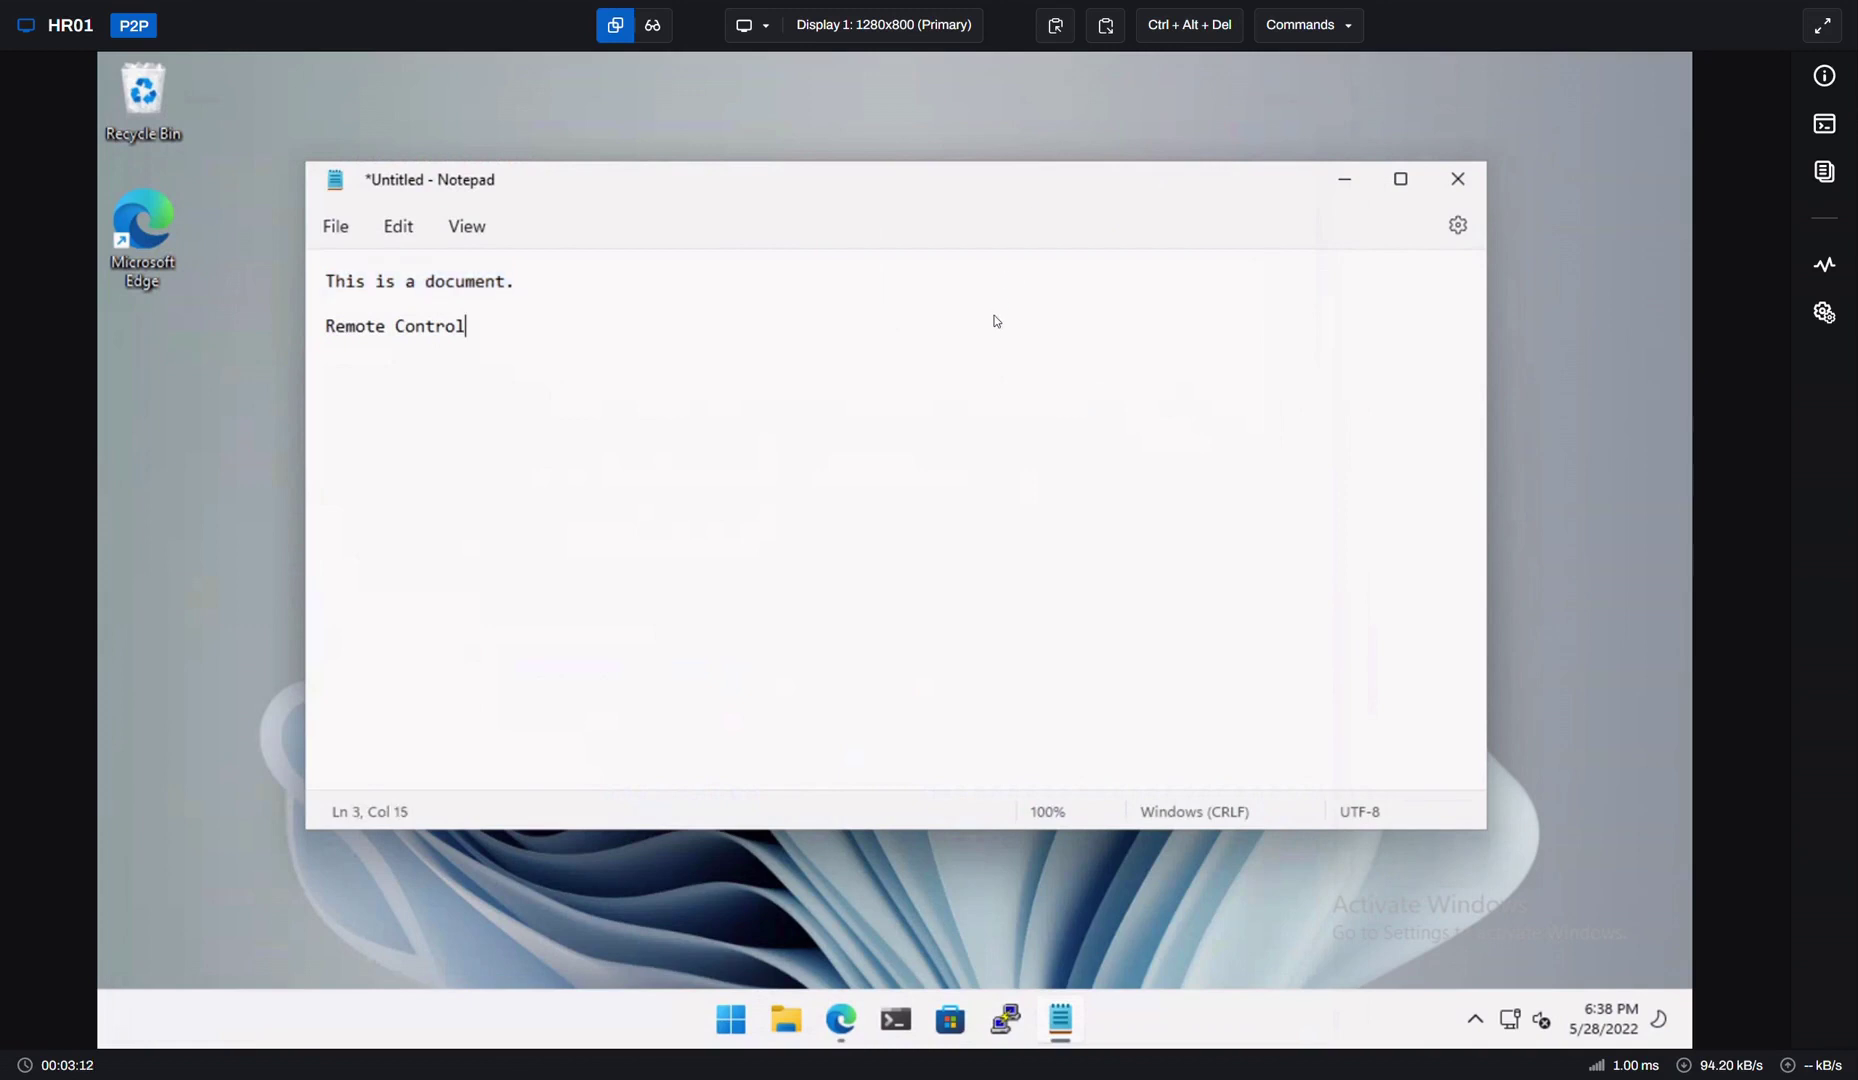